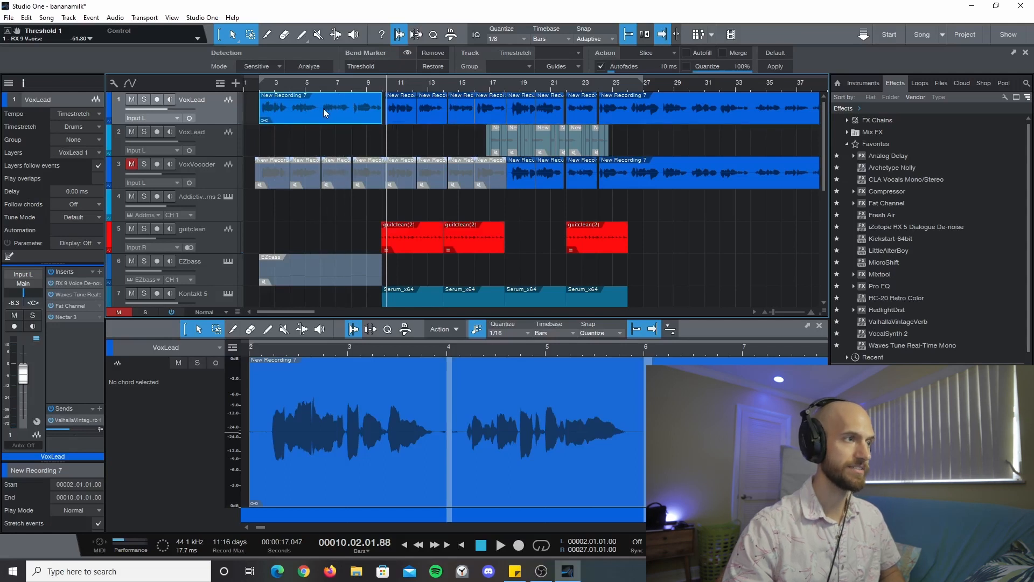
- Merge the three short vocal events from about bar 10 to bar 16 on the first VoxLead track and trim the merged event's start slightly
click(304, 147)
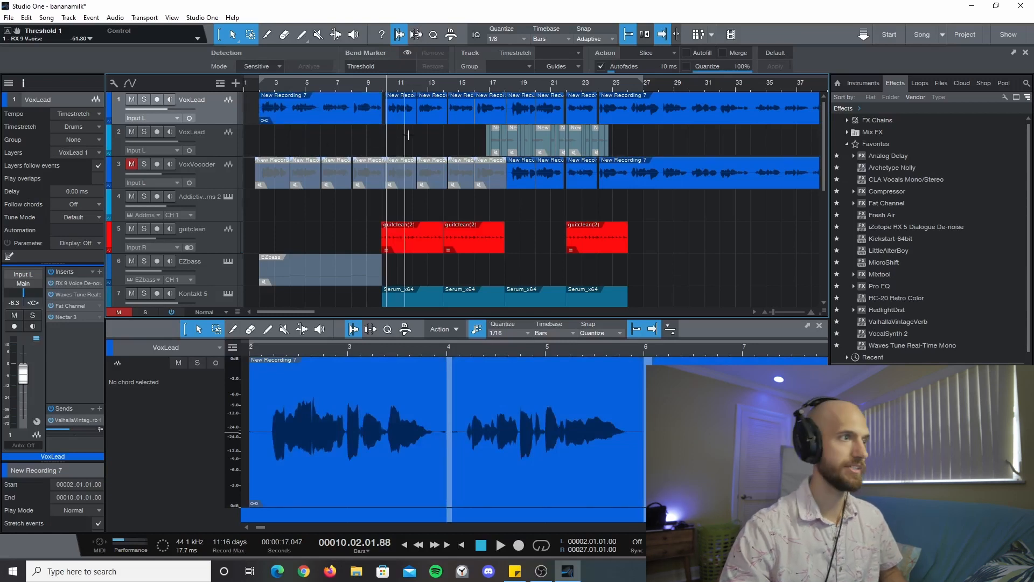
click(427, 106)
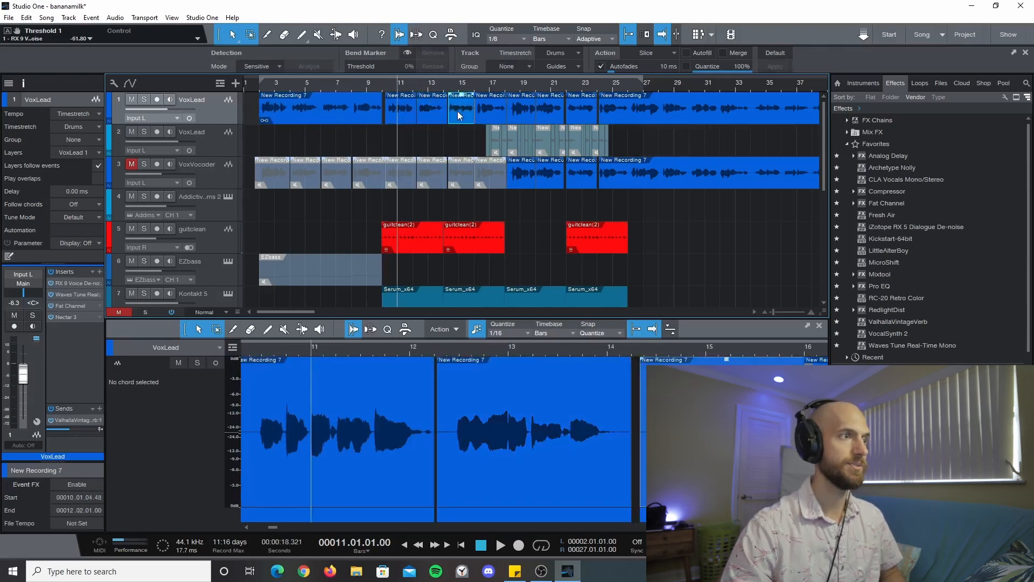
click(400, 116)
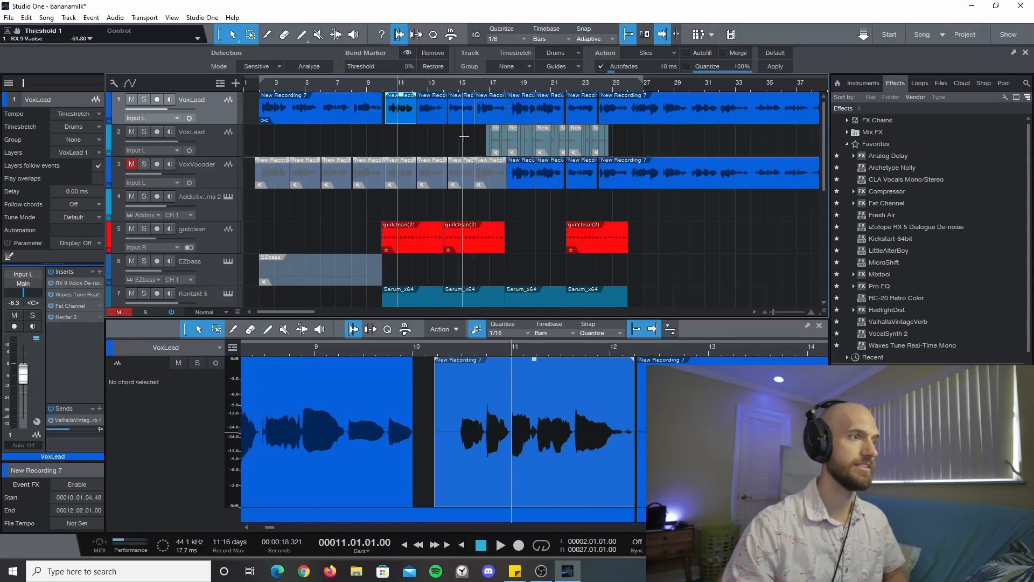
click(463, 121)
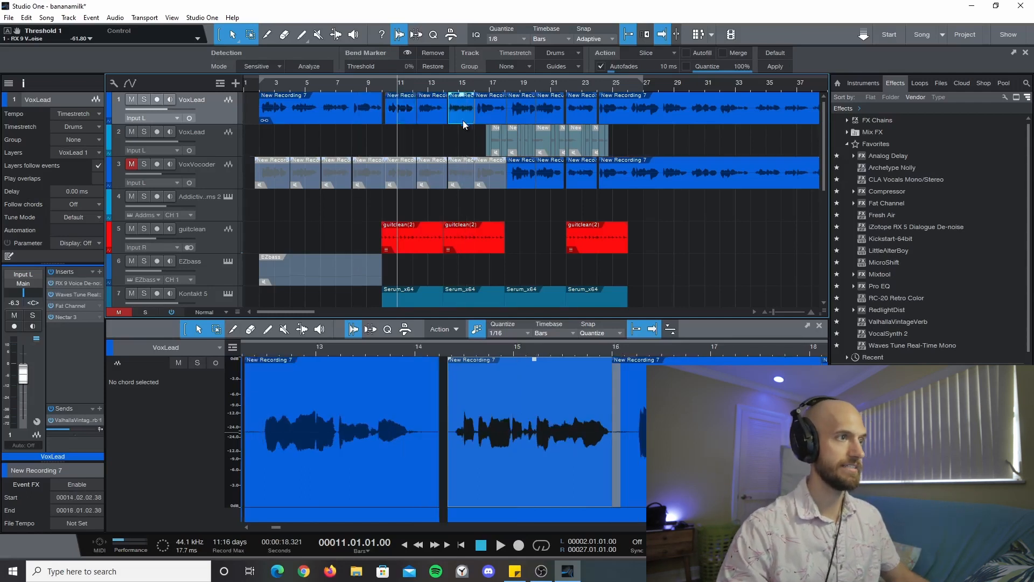
drag(472, 150, 403, 119)
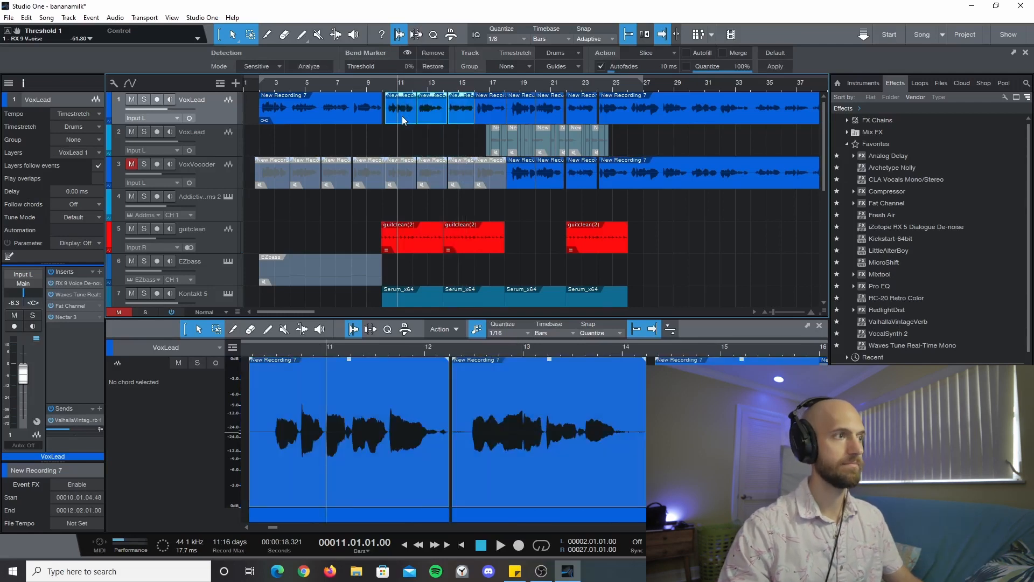
key(g)
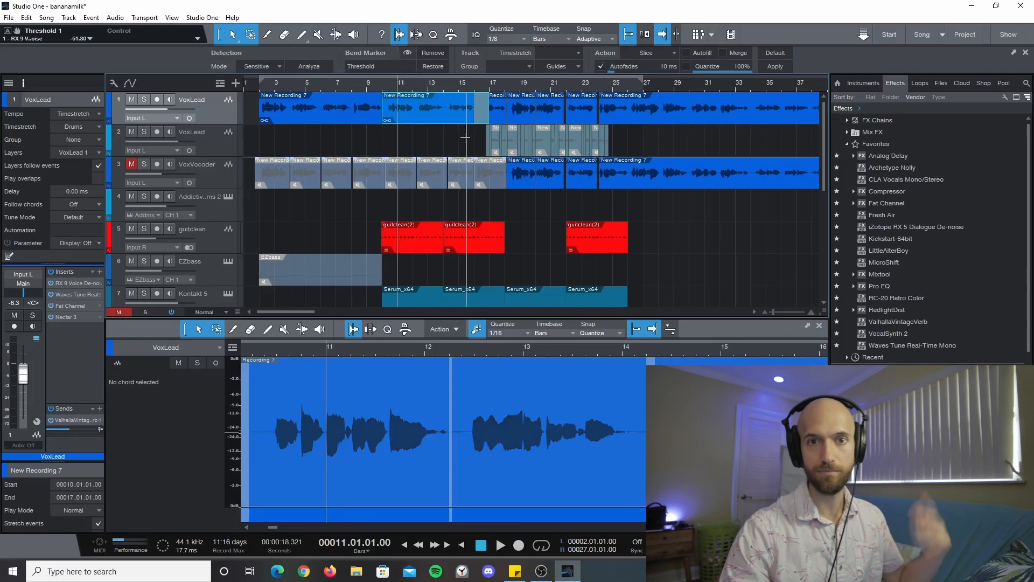
click(335, 119)
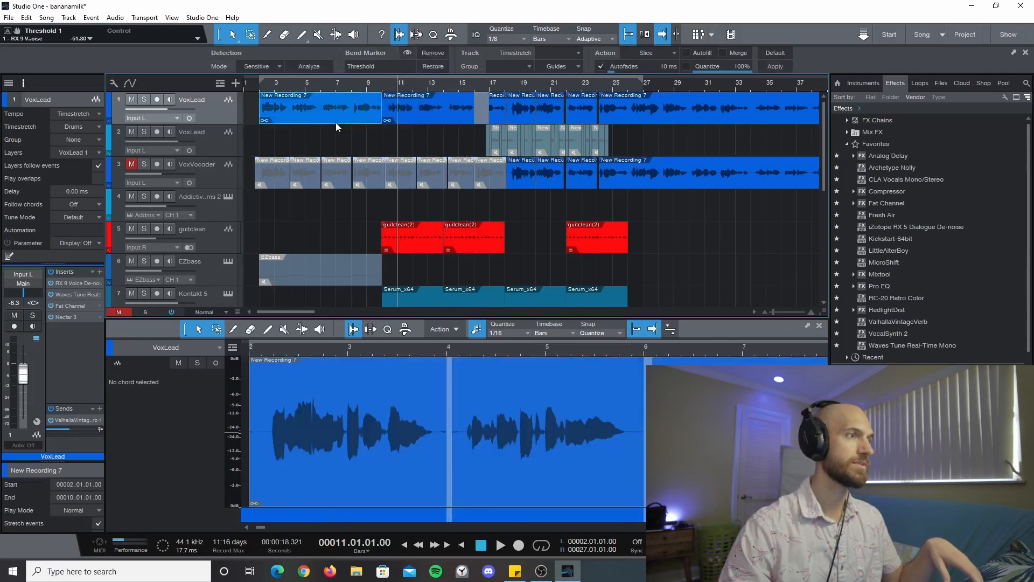
drag(382, 114, 385, 114)
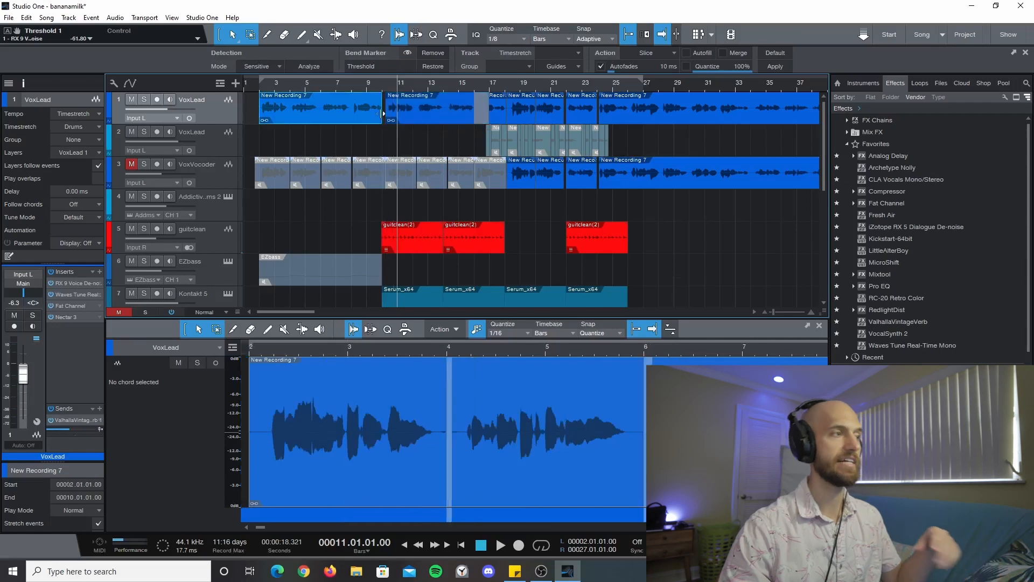
- Bounce the first vocal event on the top VoxLead track to a new track
click(310, 122)
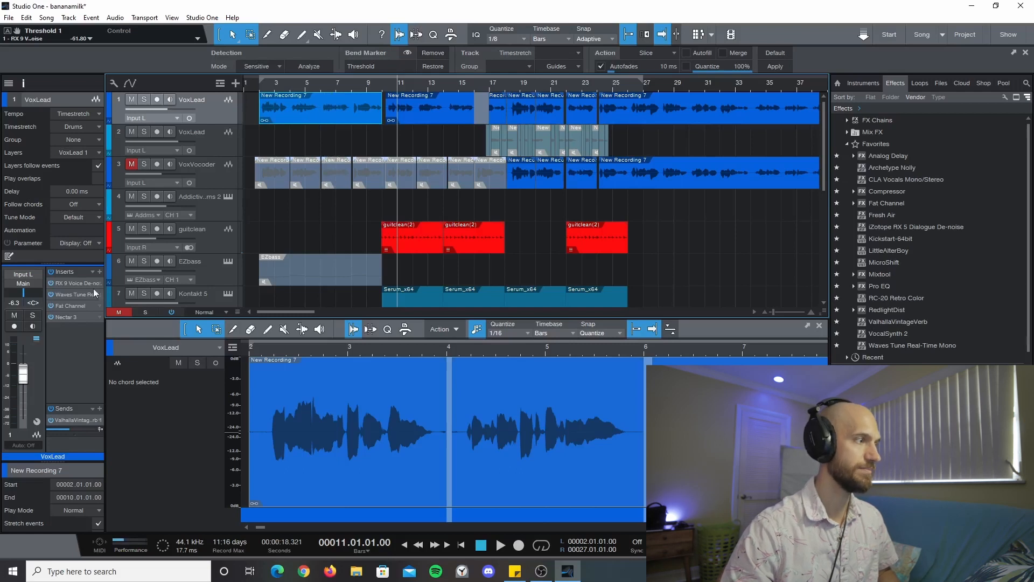
right_click(311, 114)
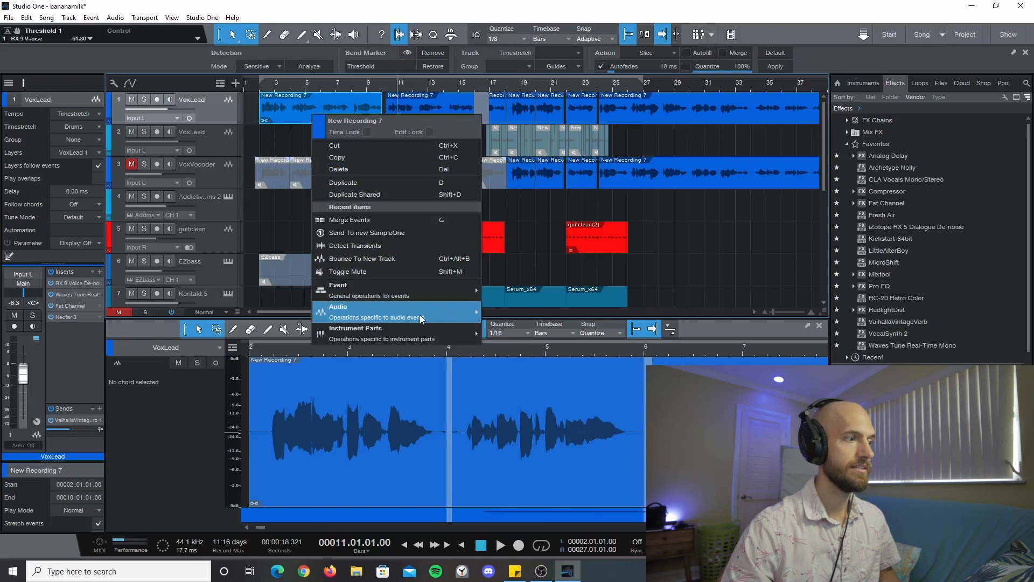
mouse_move(424, 318)
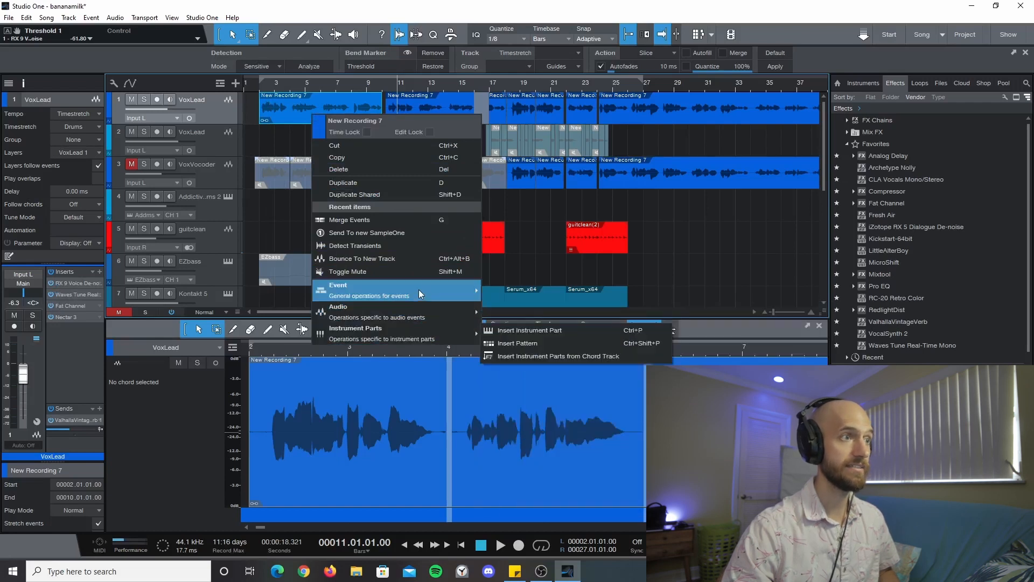
mouse_move(418, 289)
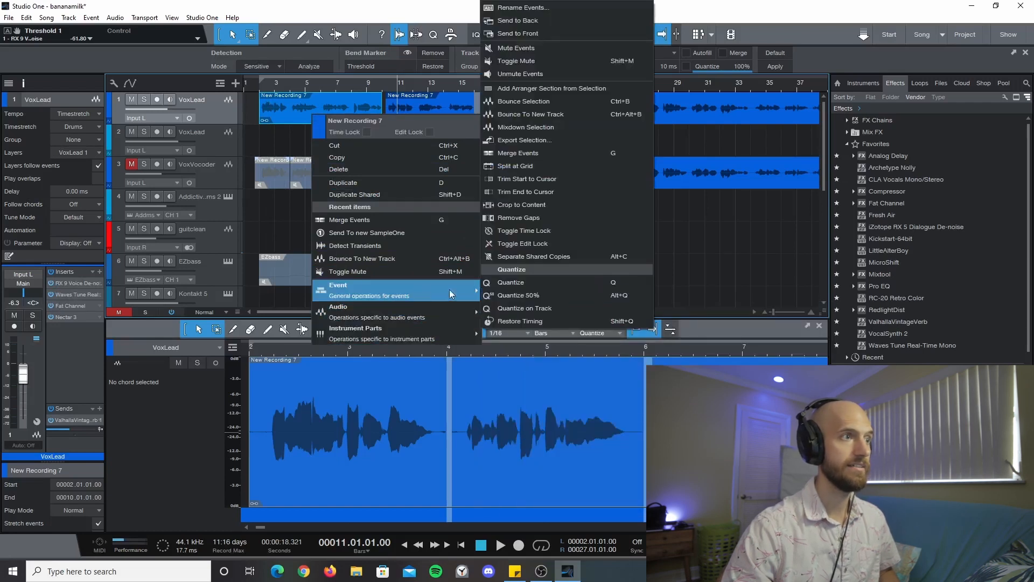
click(547, 117)
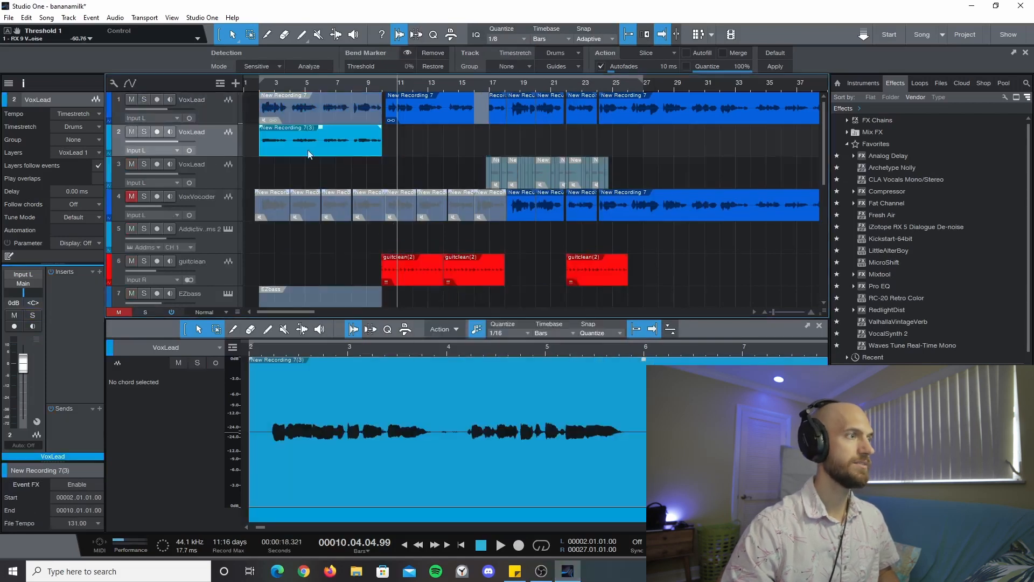
- Compare the original vocal event with its bounced copy, including the inserts on each track
click(294, 113)
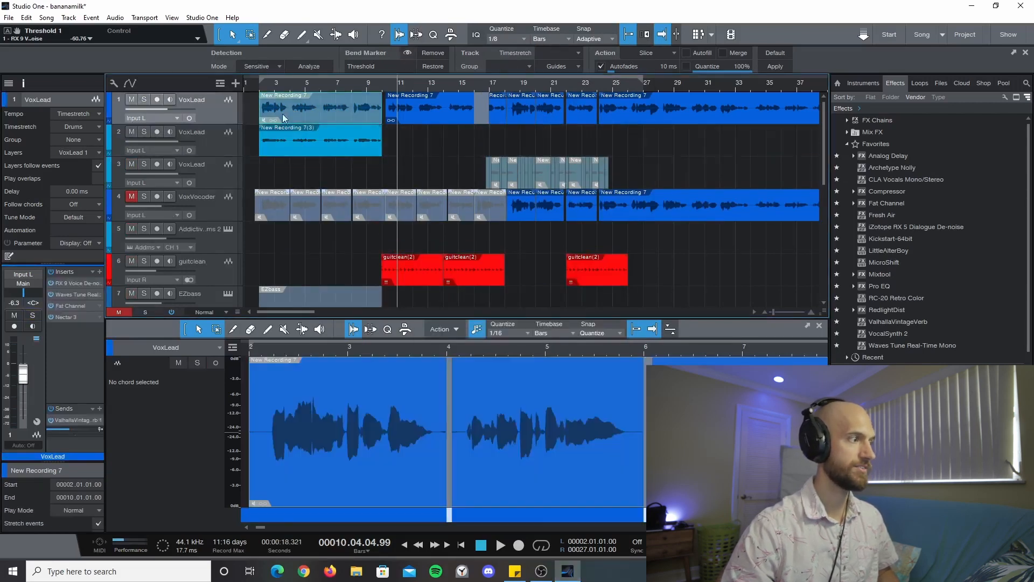
click(292, 152)
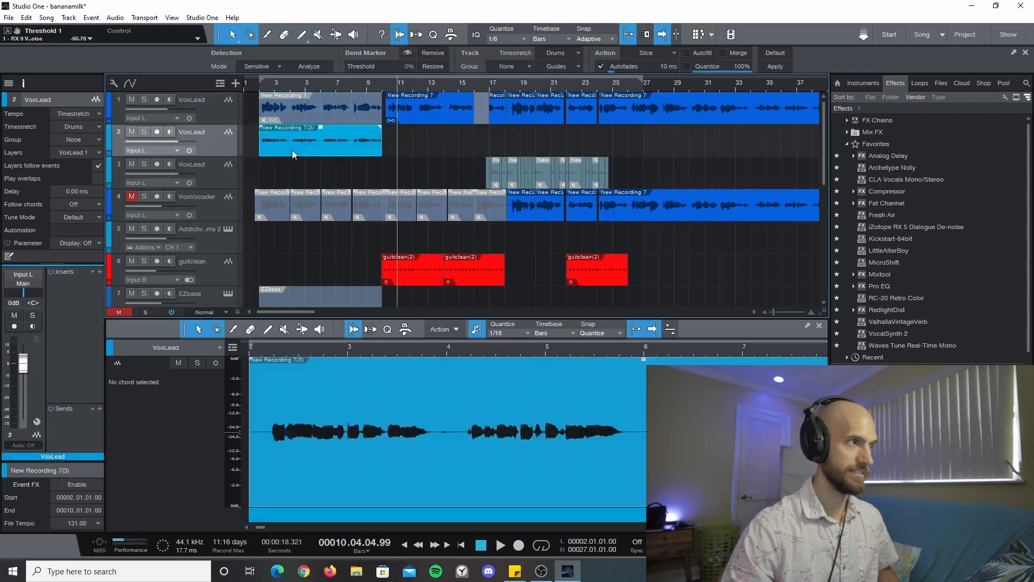
click(300, 117)
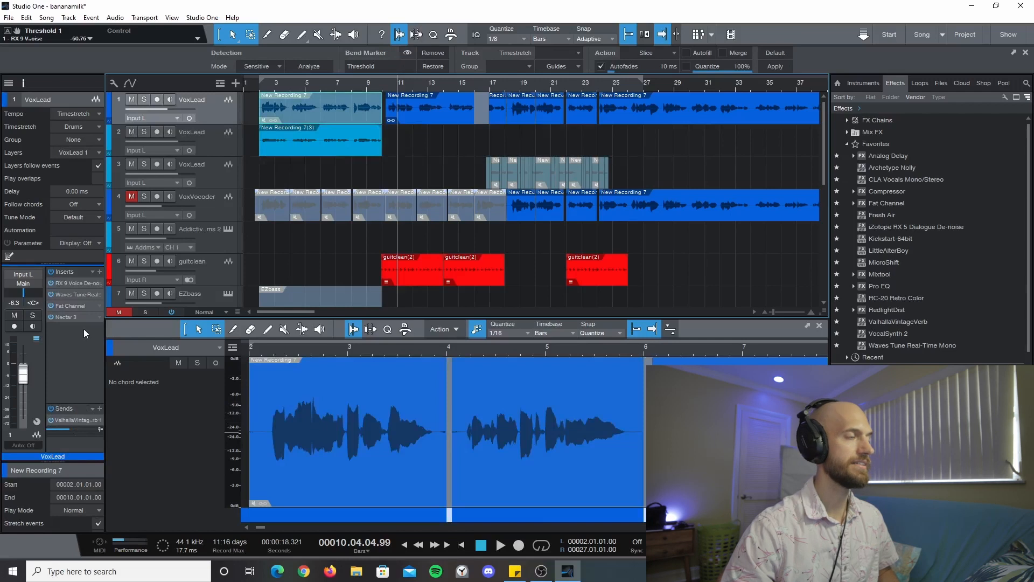
click(321, 139)
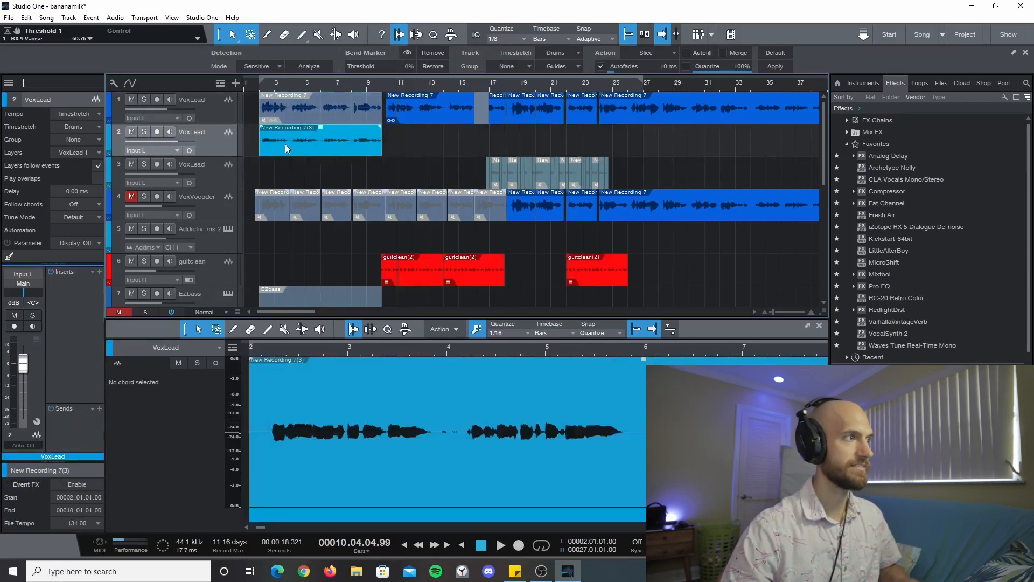
- Solo the bounced VoxLead track and listen to it from bar 2
click(260, 86)
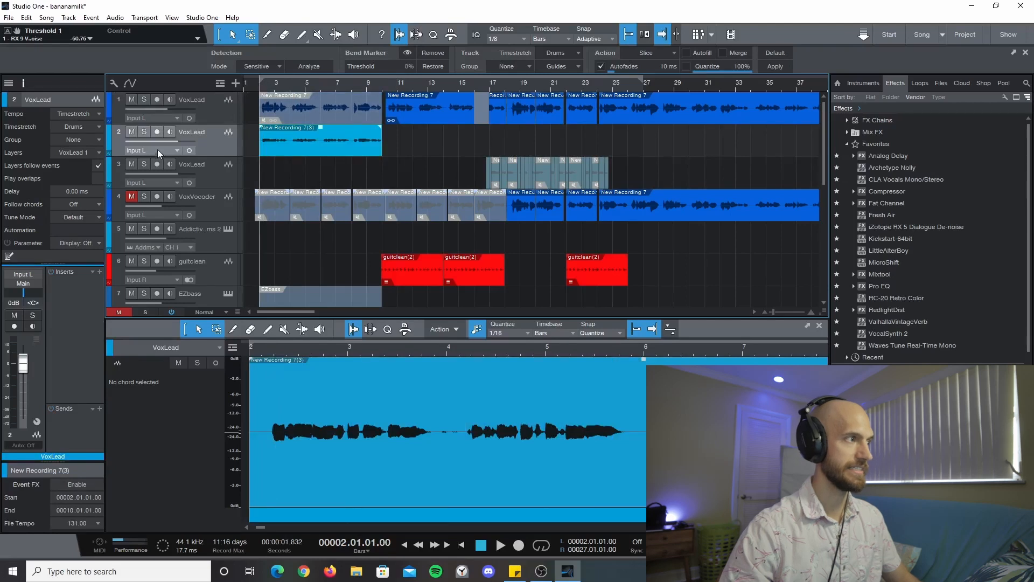
click(144, 131)
key(space)
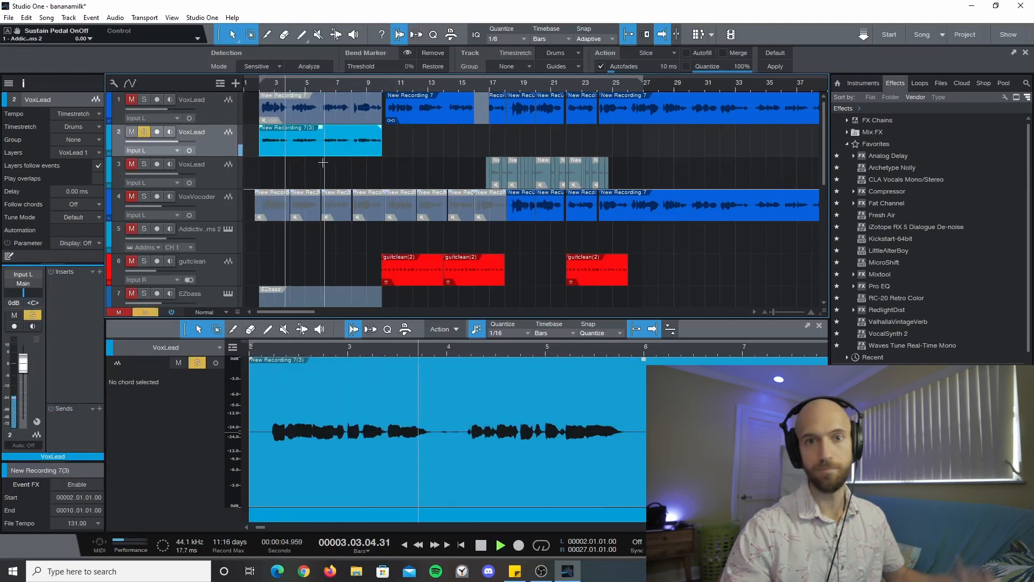
key(space)
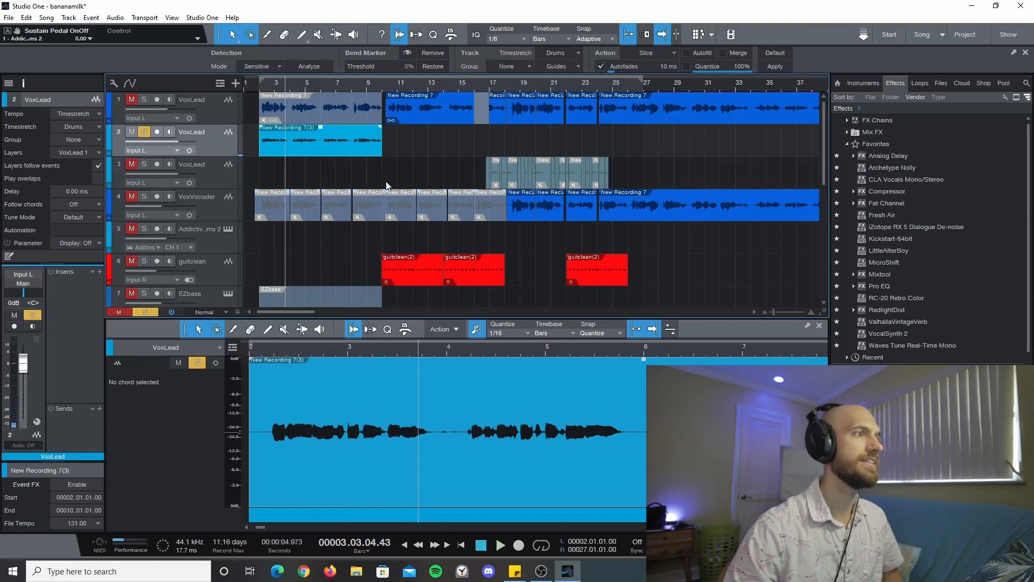
- Analyze the bounced vocal event for transients and set the bend marker threshold to 65%
click(402, 37)
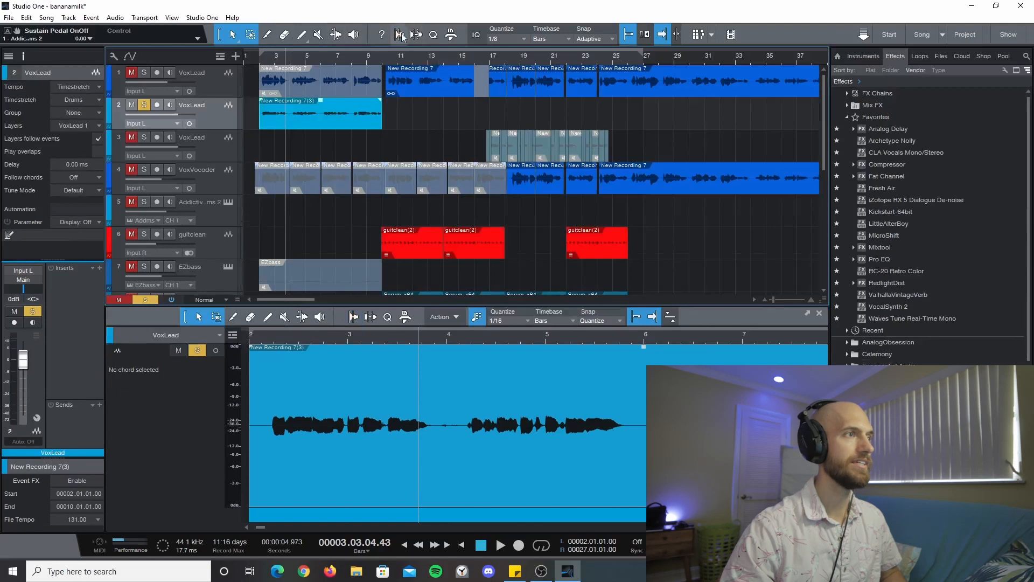
click(401, 37)
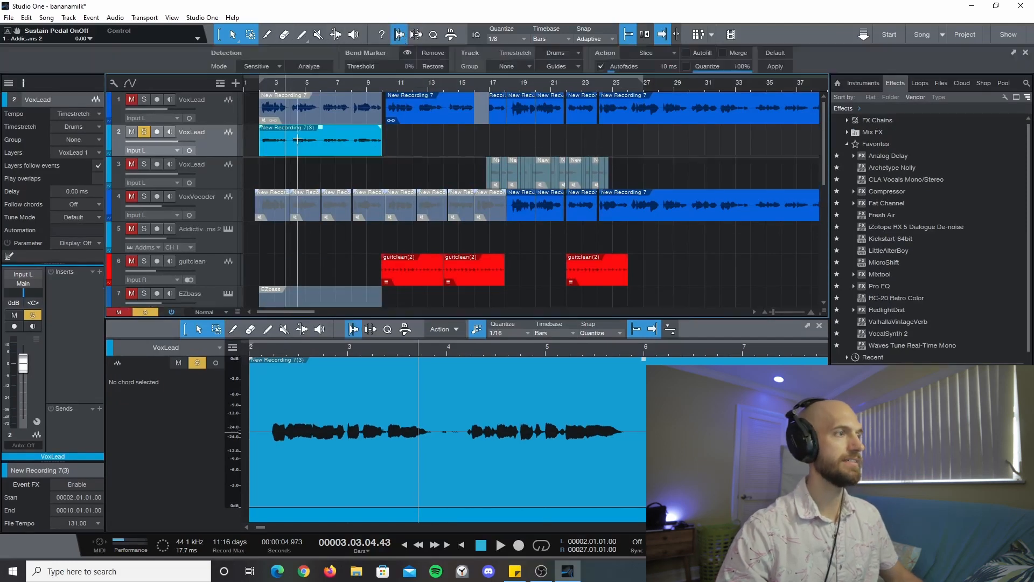
scroll(304, 139, up, 3)
scroll(318, 148, up, 3)
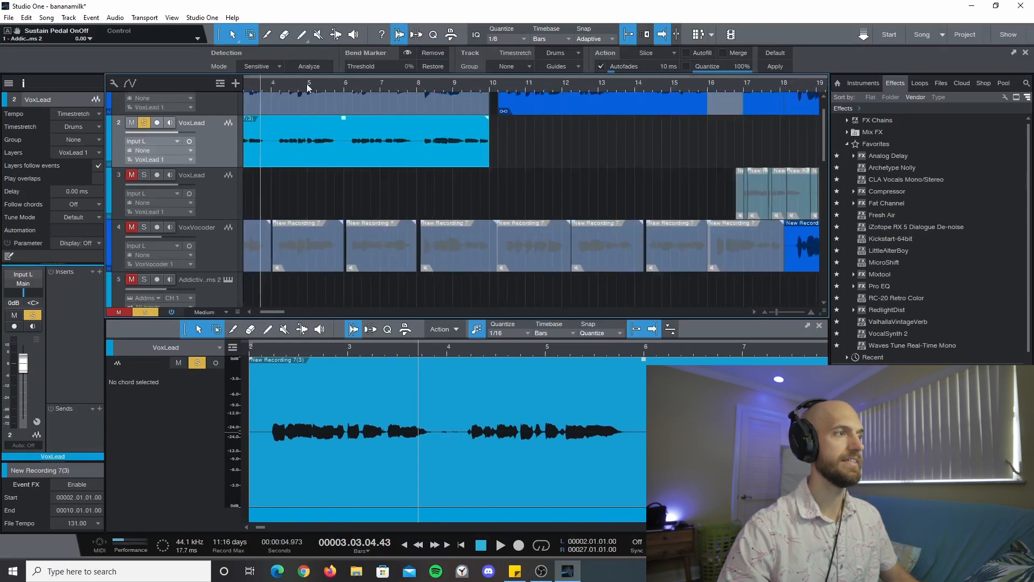
scroll(372, 143, down, 2)
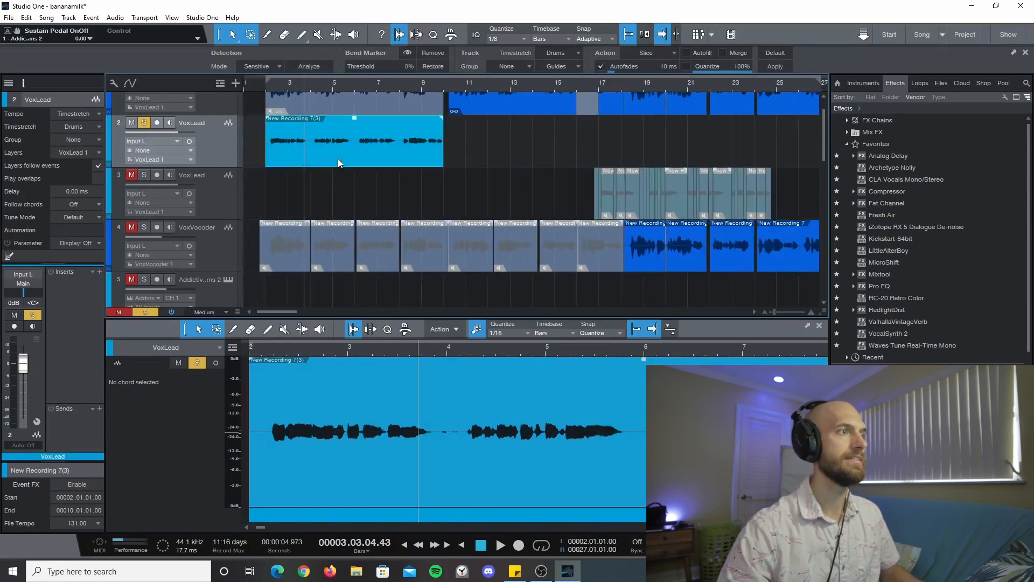
click(316, 66)
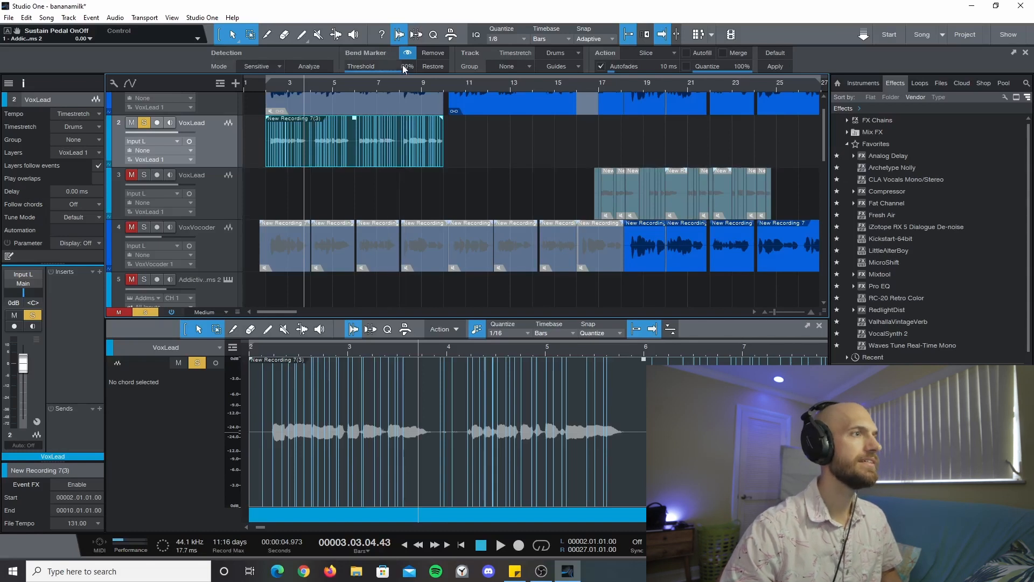
drag(403, 64, 387, 64)
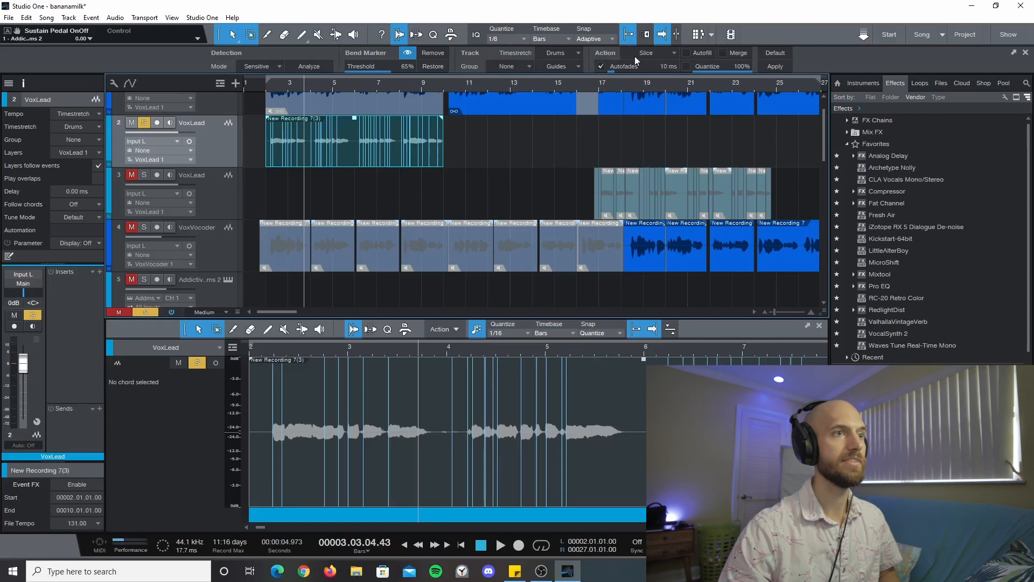
- Choose Slice as the audio bend action and apply it to the bounced vocal event
click(664, 51)
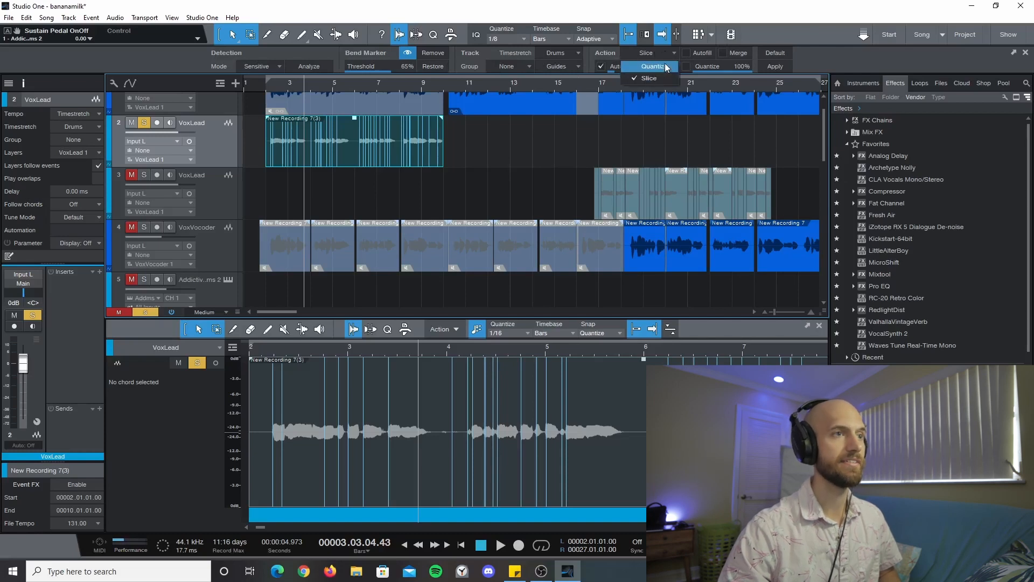
click(657, 78)
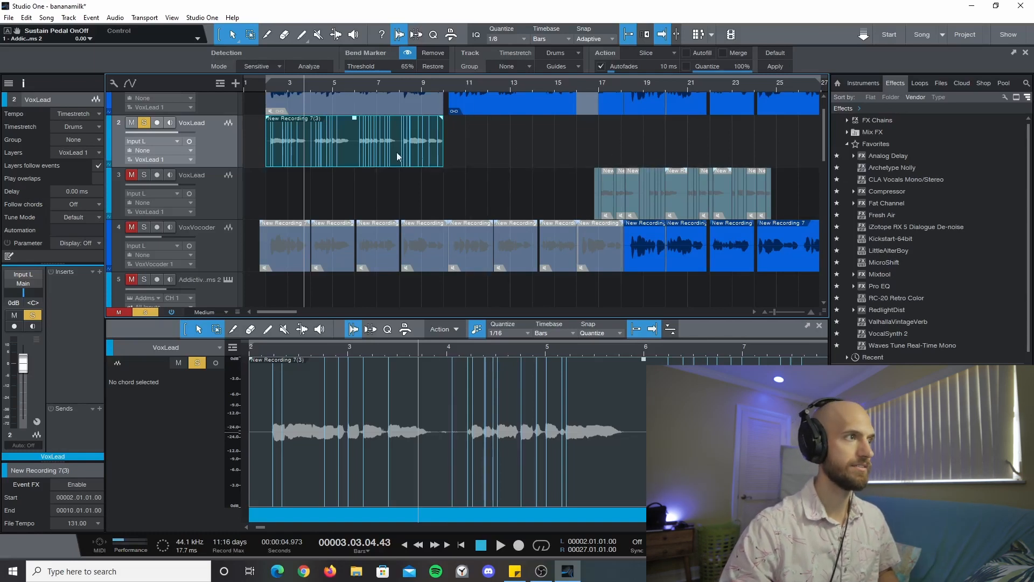
click(780, 67)
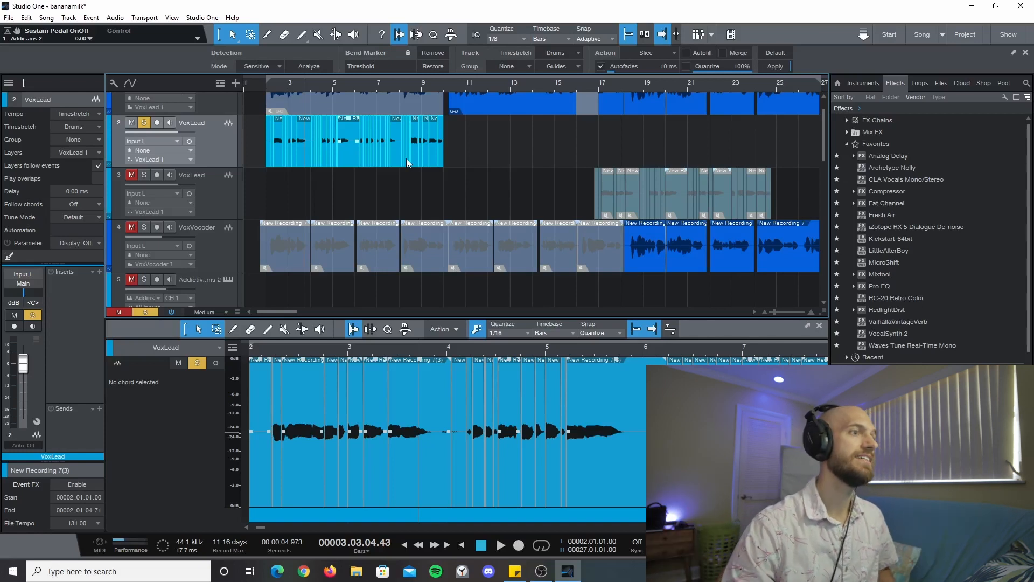
- Select all slices of the bounced vocal and send them to a new SampleOne instrument
click(475, 147)
drag(473, 156, 256, 149)
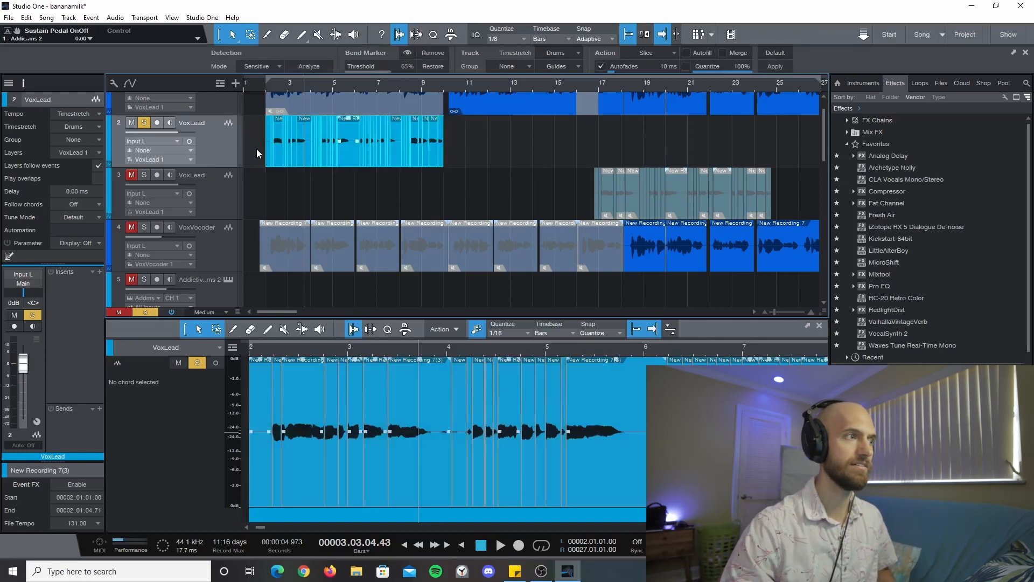
right_click(350, 157)
mouse_move(471, 389)
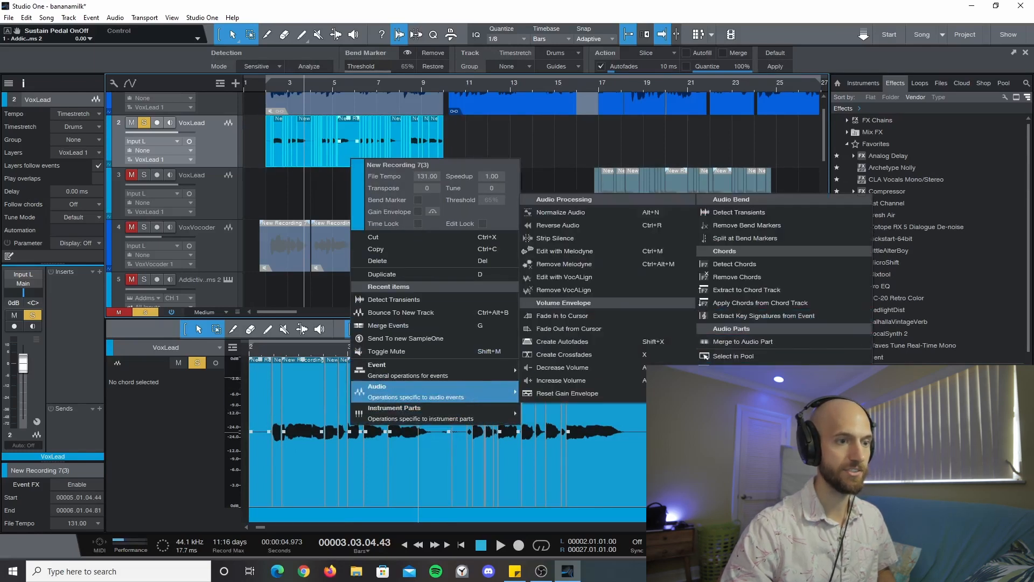
click(405, 339)
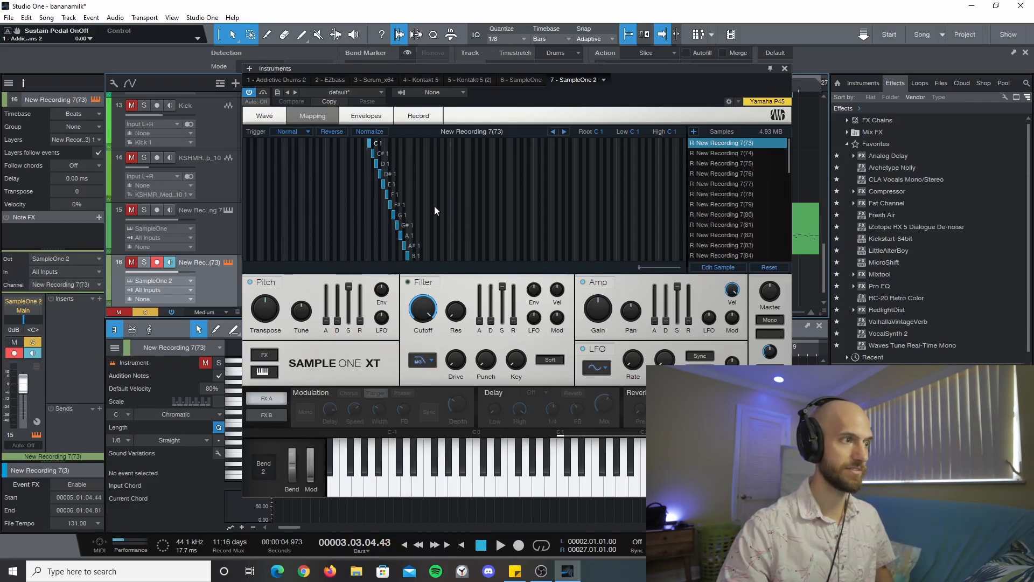
- Check the slices' key mapping, try notes on the sampler keyboard, and solo and unmute the new SampleOne track
scroll(546, 193, down, 5)
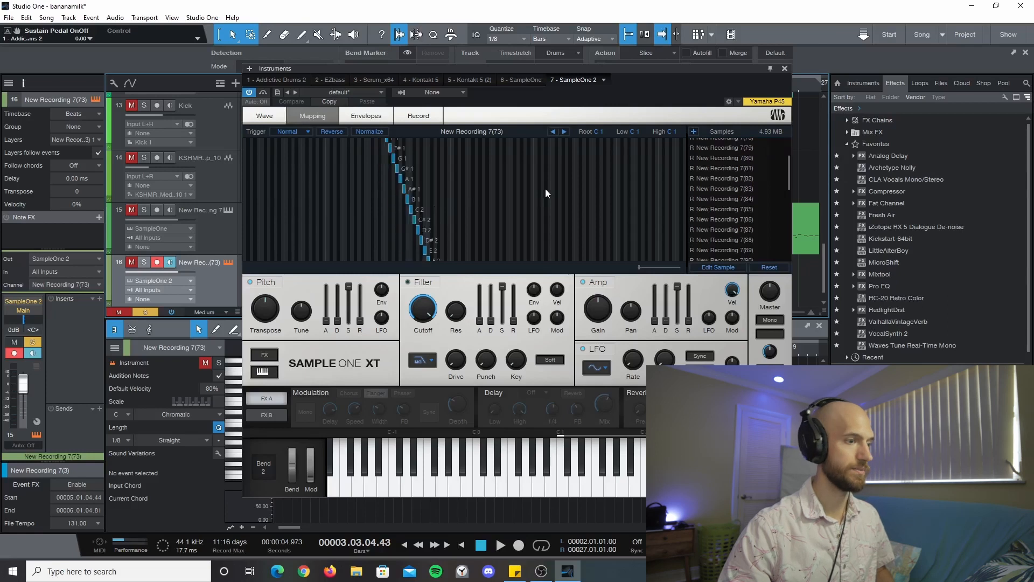
click(565, 484)
mouse_move(588, 486)
mouse_down()
mouse_move(671, 488)
mouse_move(564, 483)
mouse_move(598, 488)
mouse_up()
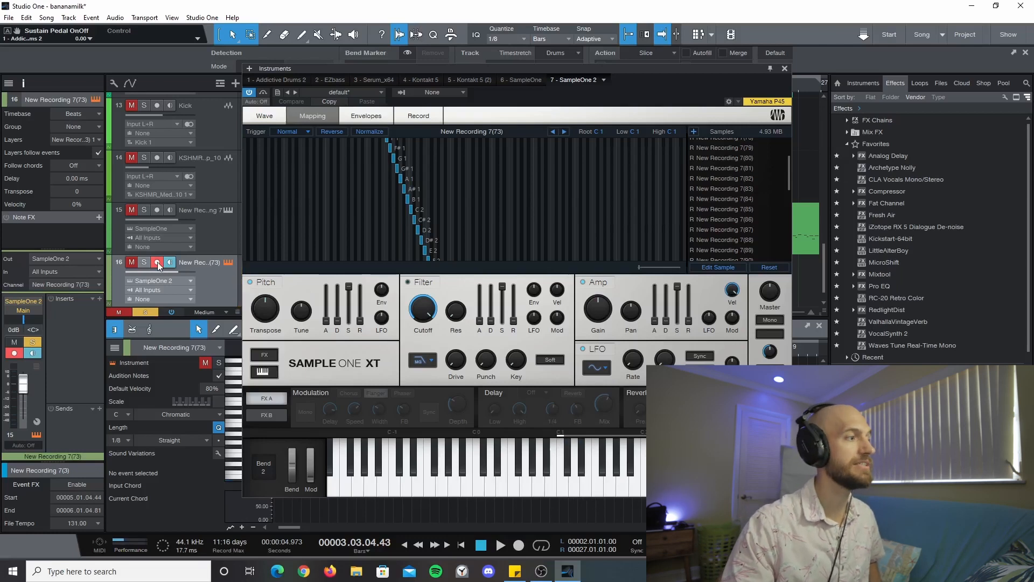
click(143, 263)
click(132, 261)
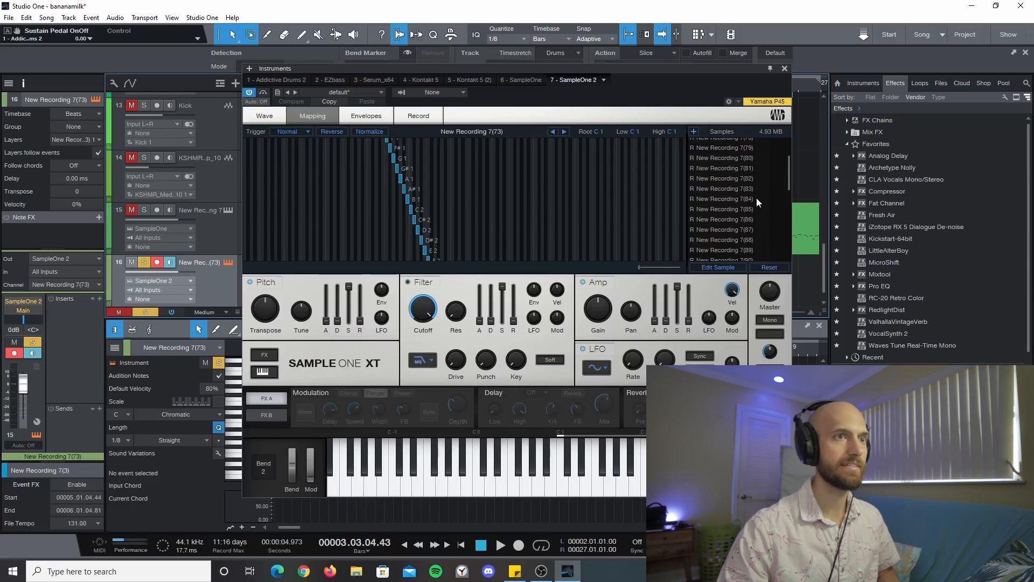
- Insert ValhallaVintageVerb on the SampleOne 2 channel and set its mix to 25.2% and low cut to 600 Hz
click(784, 68)
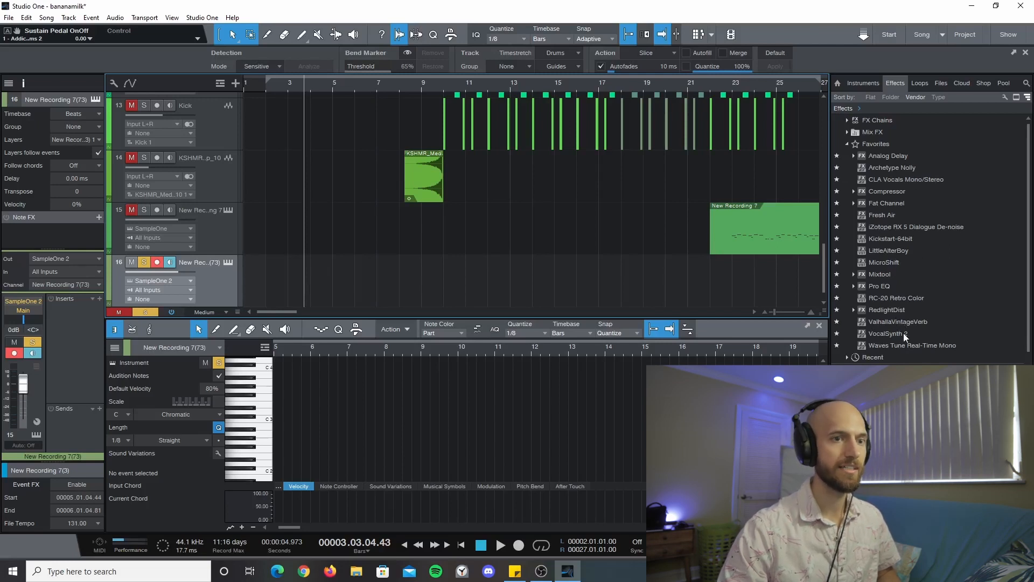
drag(905, 322, 59, 342)
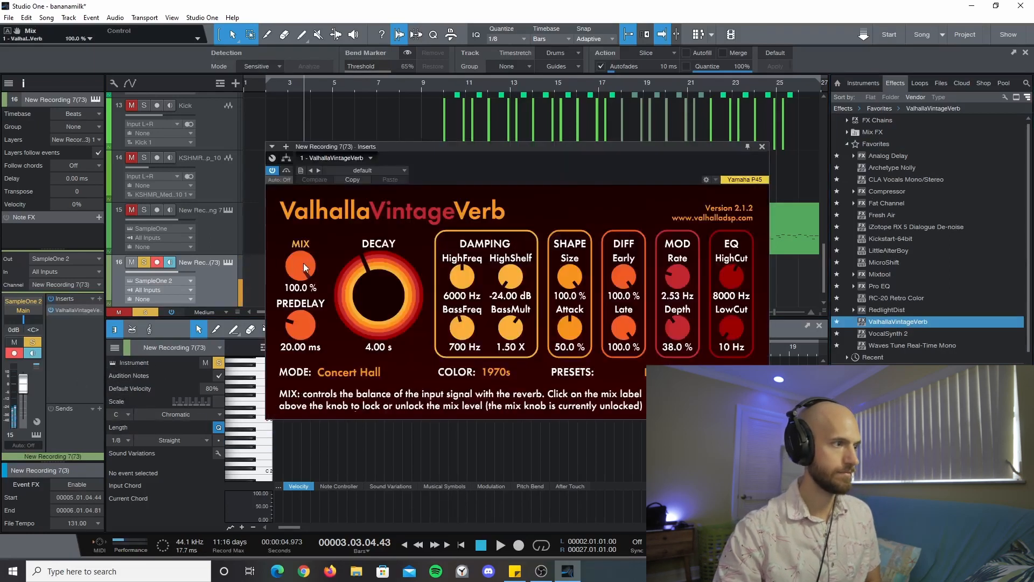
drag(300, 266, 318, 350)
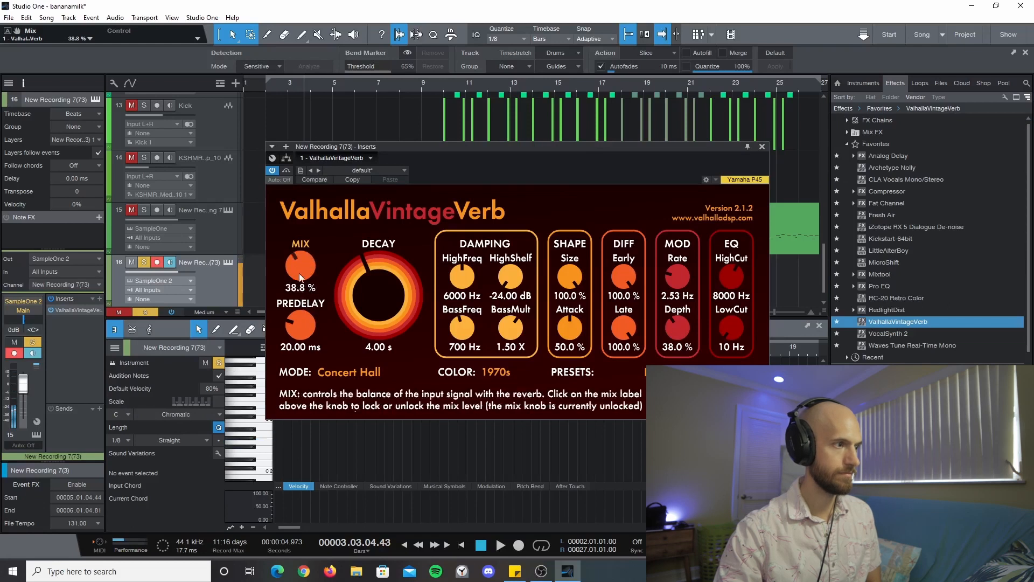
drag(305, 271, 305, 280)
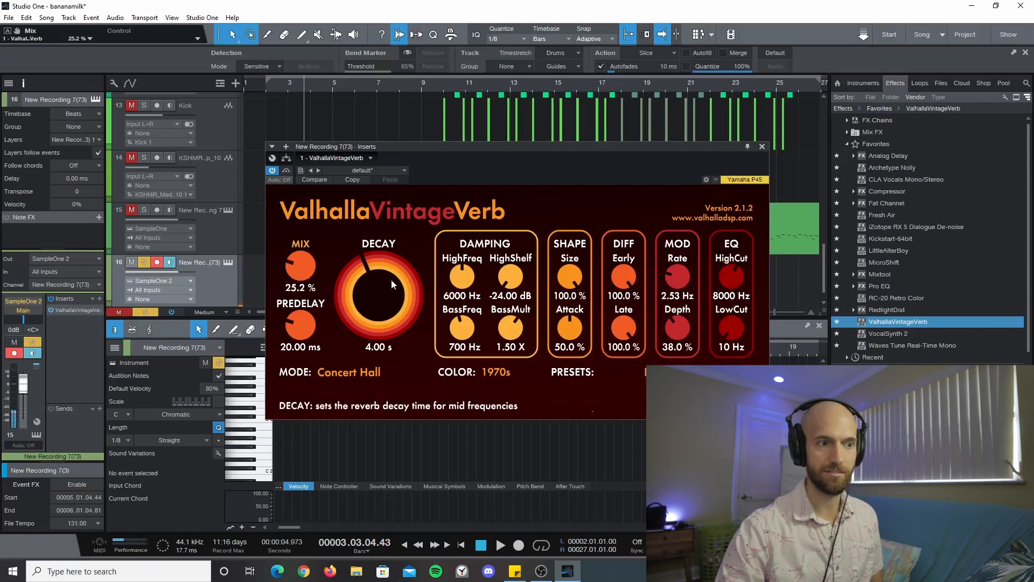
drag(731, 329, 723, 277)
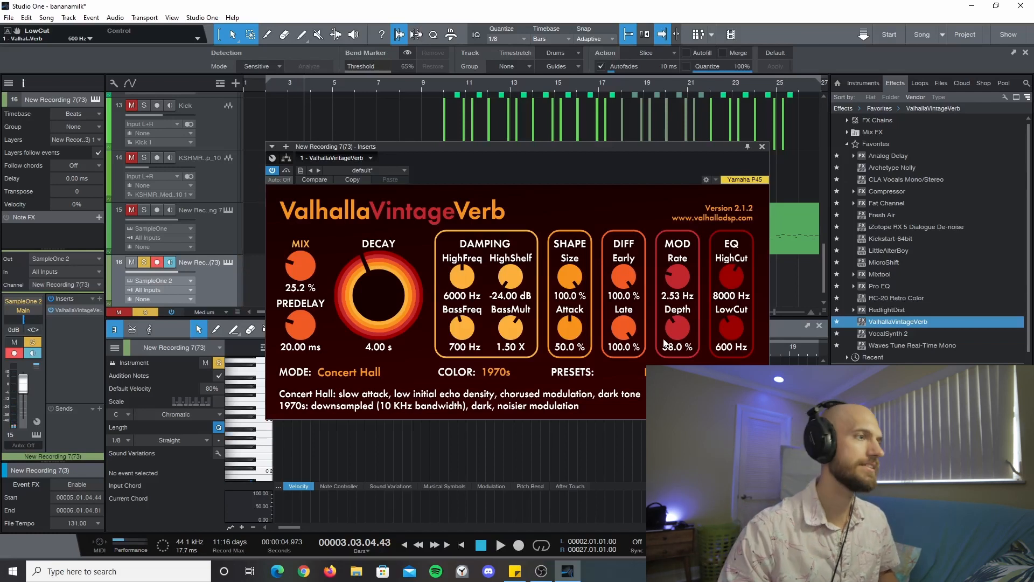
click(762, 146)
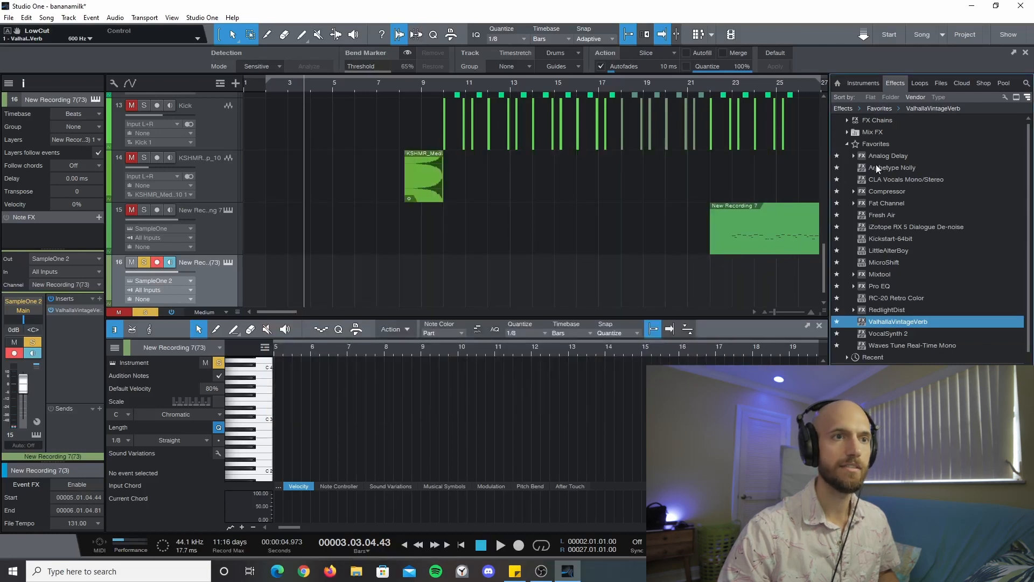
- Add Analog Delay to the SampleOne 2 channel with a 1/8 delay time and place it ahead of ValhallaVintageVerb
drag(888, 156, 69, 365)
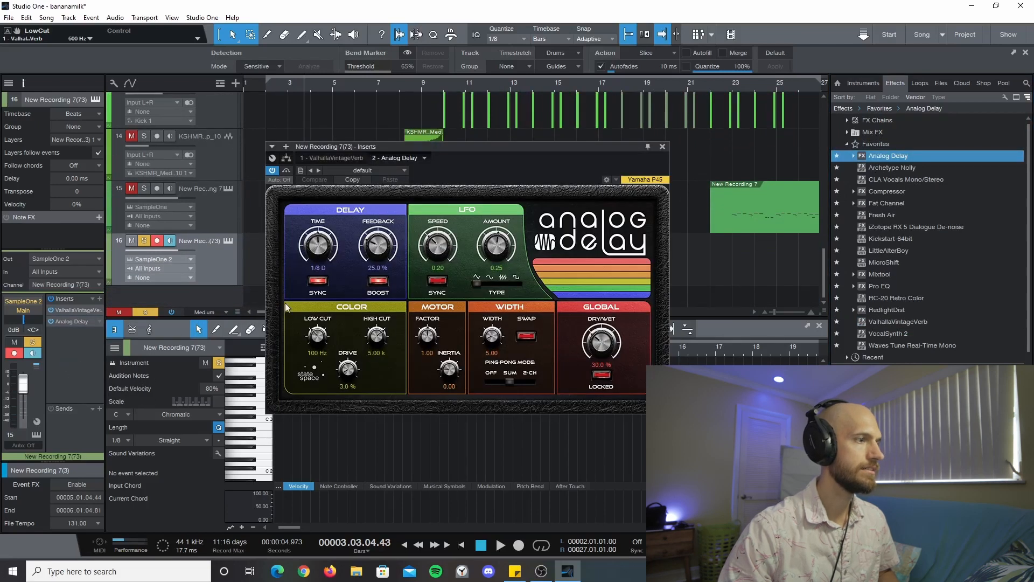
drag(322, 244, 318, 249)
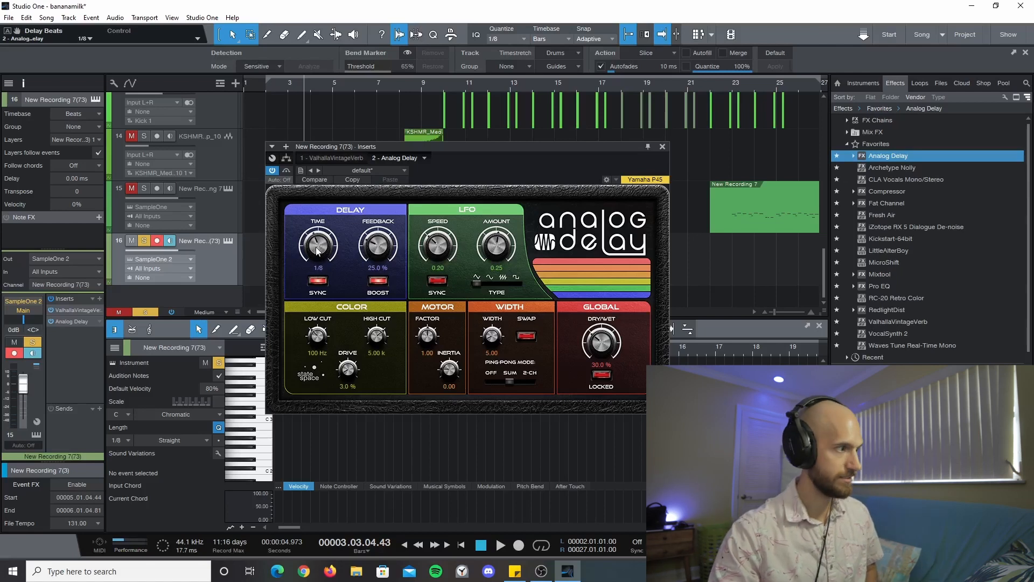
drag(76, 321, 77, 308)
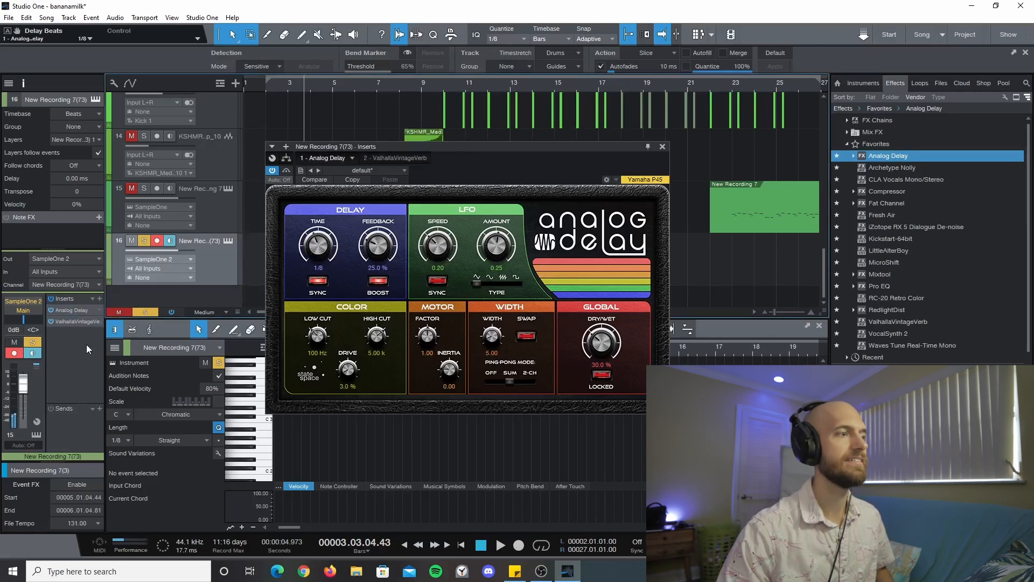
- Set the Analog Delay's time to 1/4 and its dry/wet mix to 22%, and close the effect window
drag(323, 248, 327, 233)
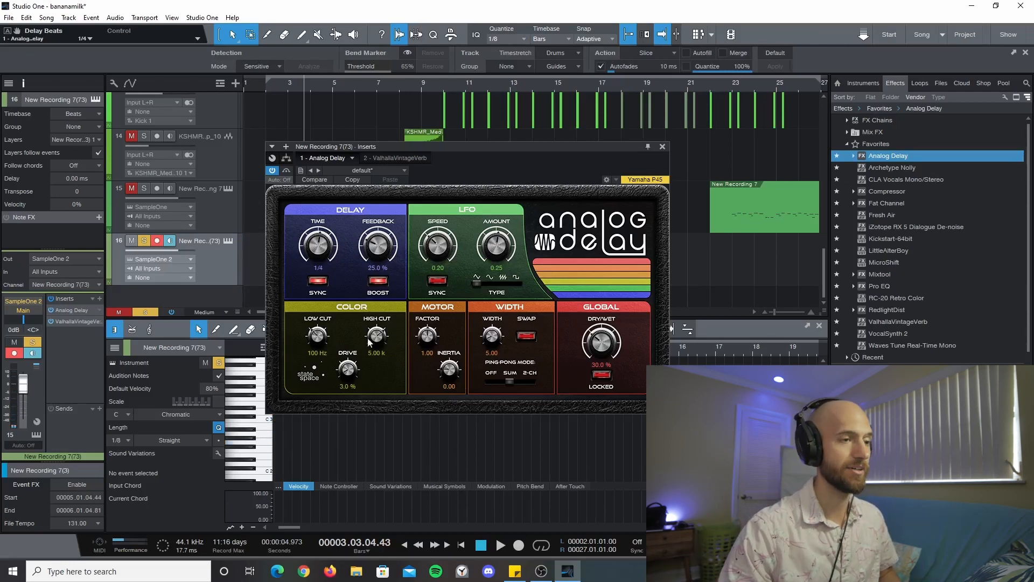
scroll(600, 339, down, 5)
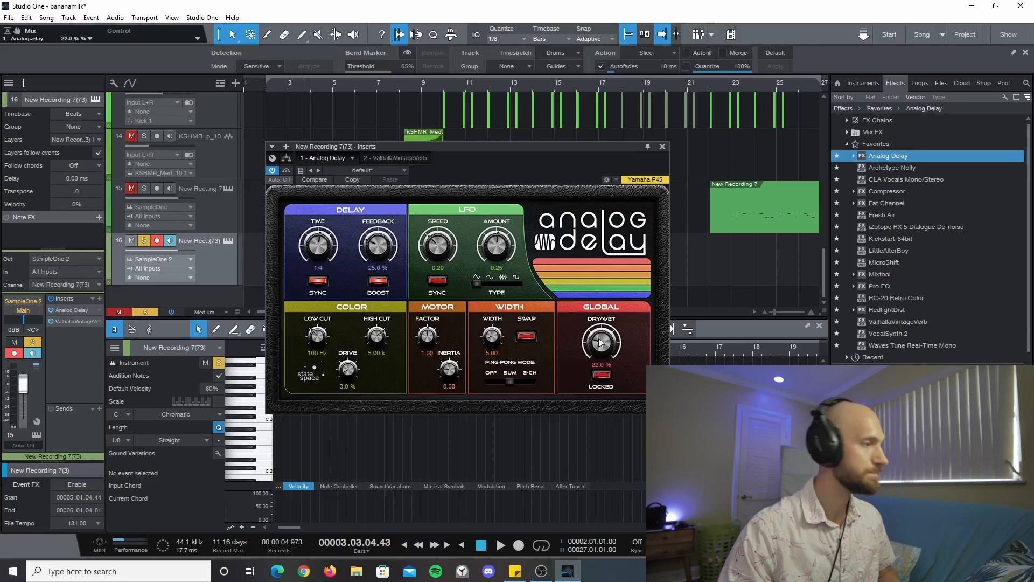
click(663, 147)
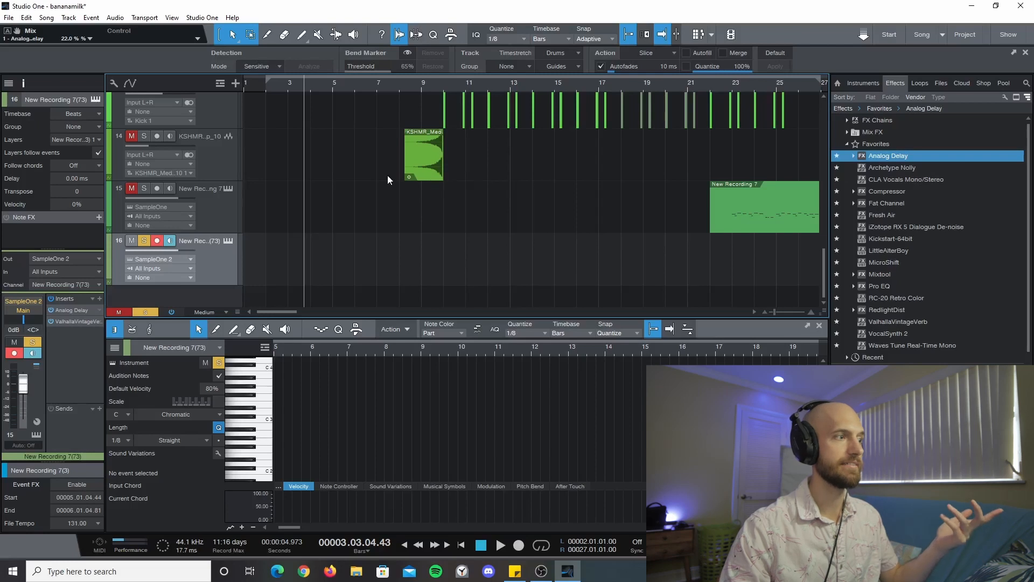
- Turn off solo on the SampleOne 2 track and clear the solo state across all tracks
scroll(387, 175, up, 4)
scroll(386, 175, down, 2)
scroll(386, 170, down, 2)
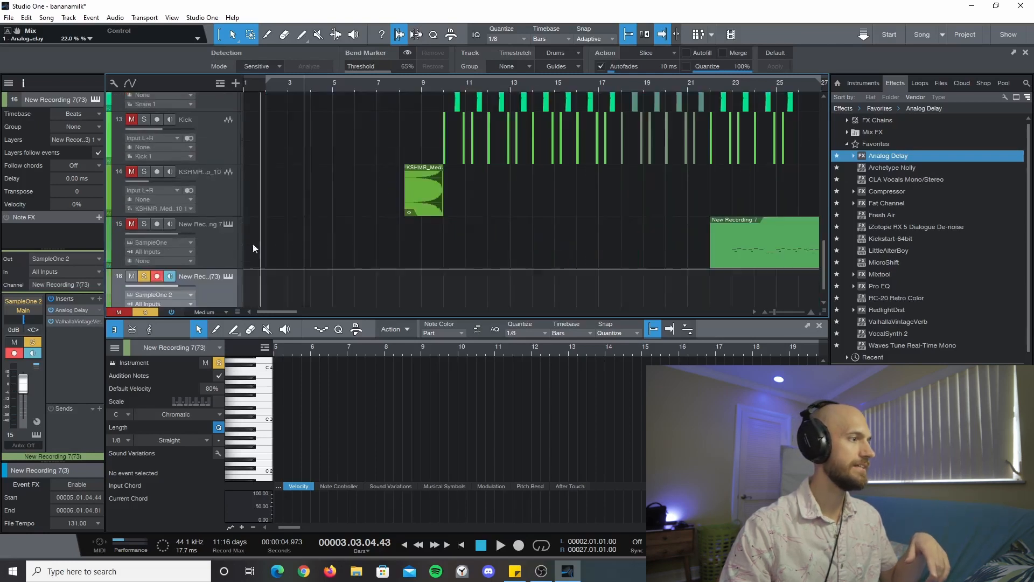
click(146, 277)
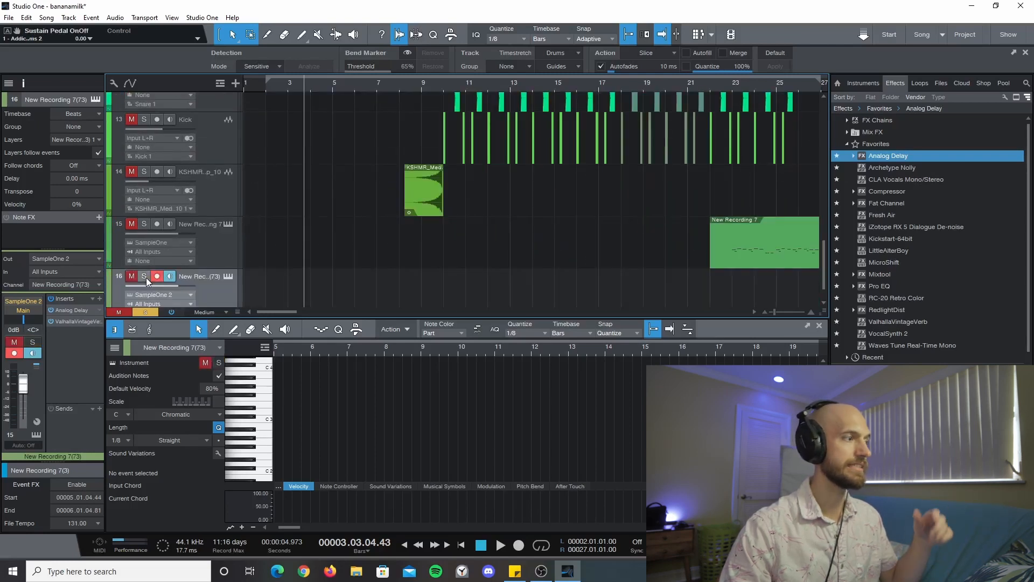
click(144, 312)
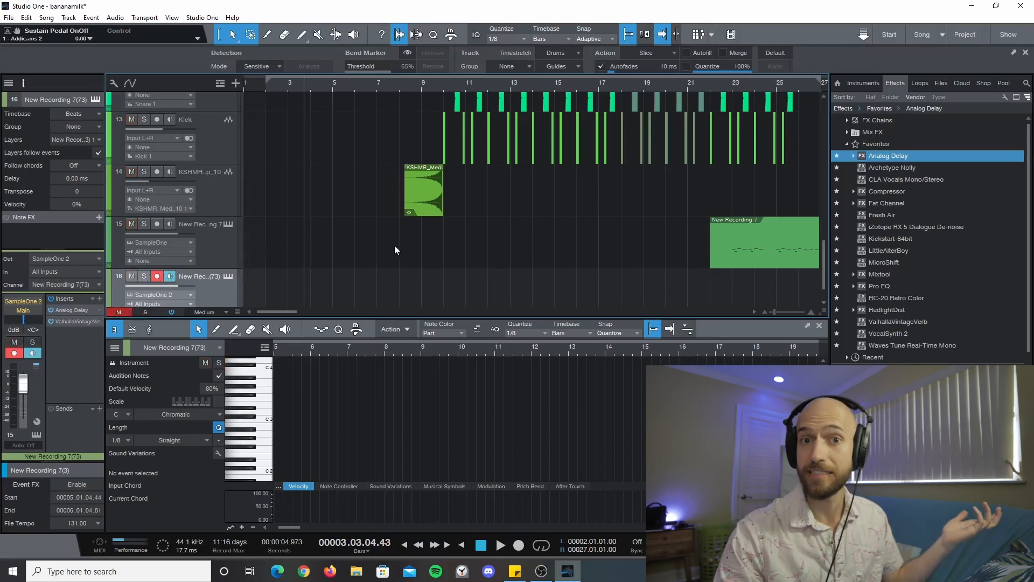
- Open the SampleOne 2 instrument and select the slice New Recording 7(97) mapped to C3
scroll(353, 232, up, 4)
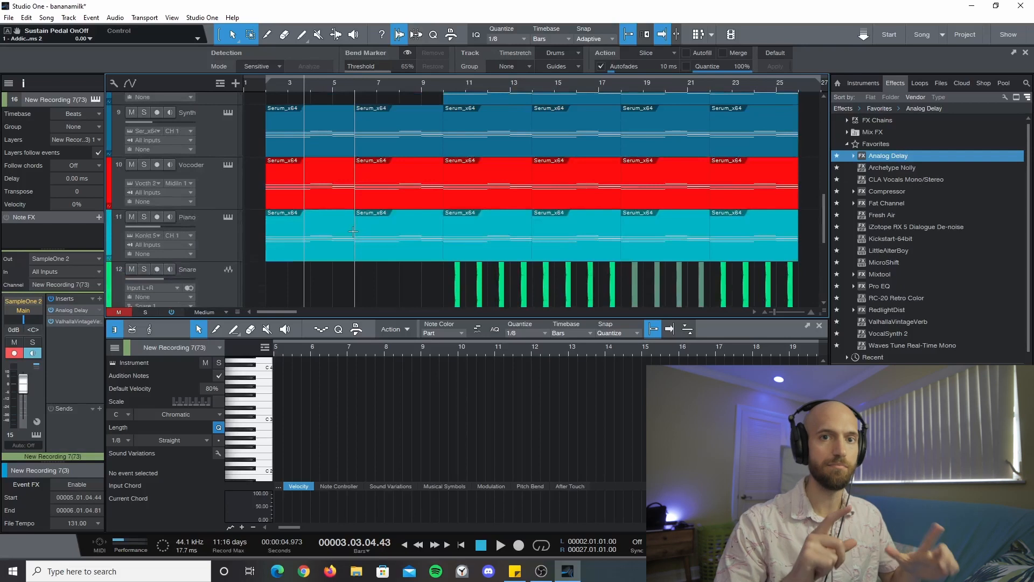
scroll(288, 258, down, 4)
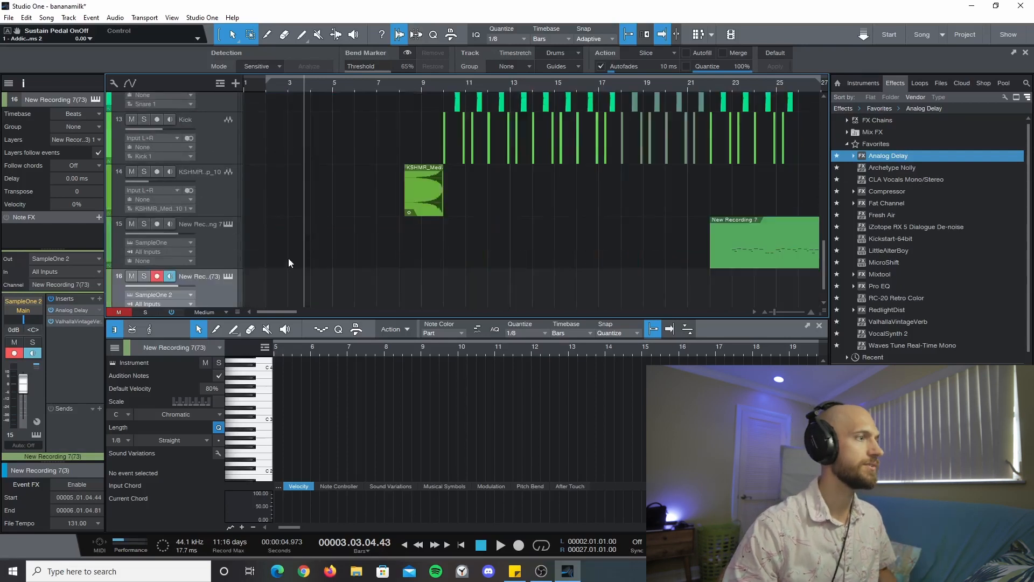
click(229, 241)
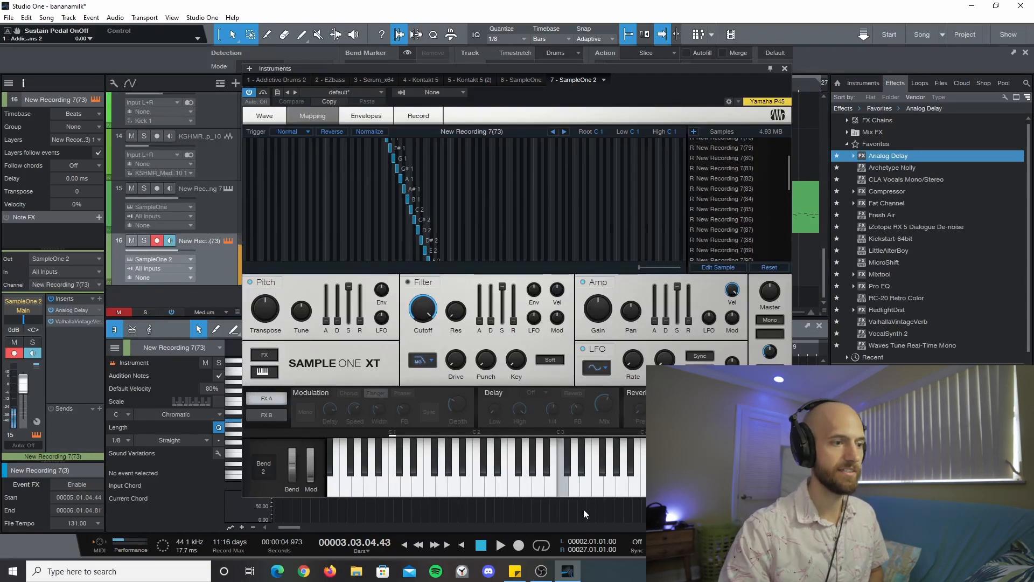
scroll(486, 224, down, 2)
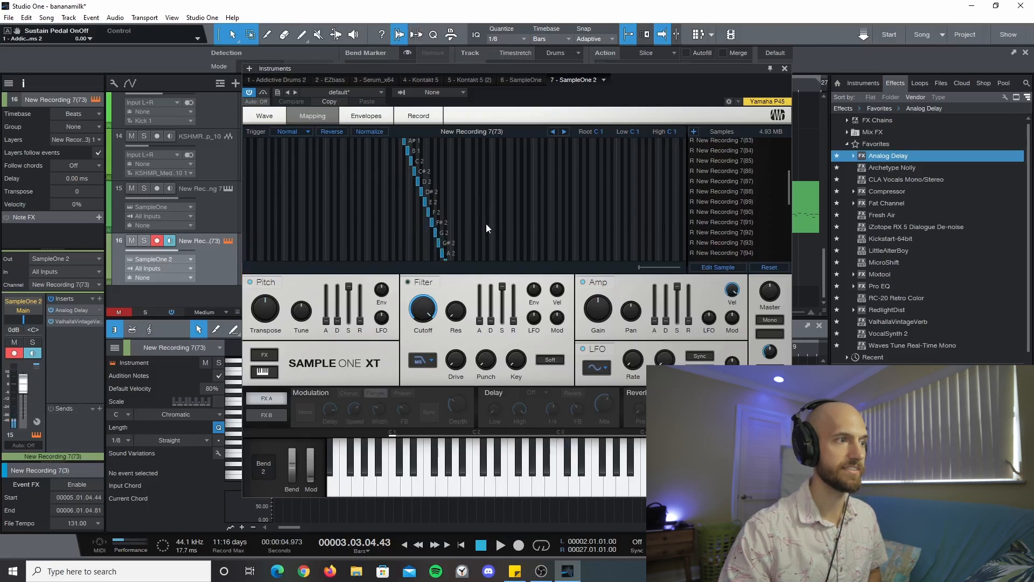
scroll(486, 224, down, 5)
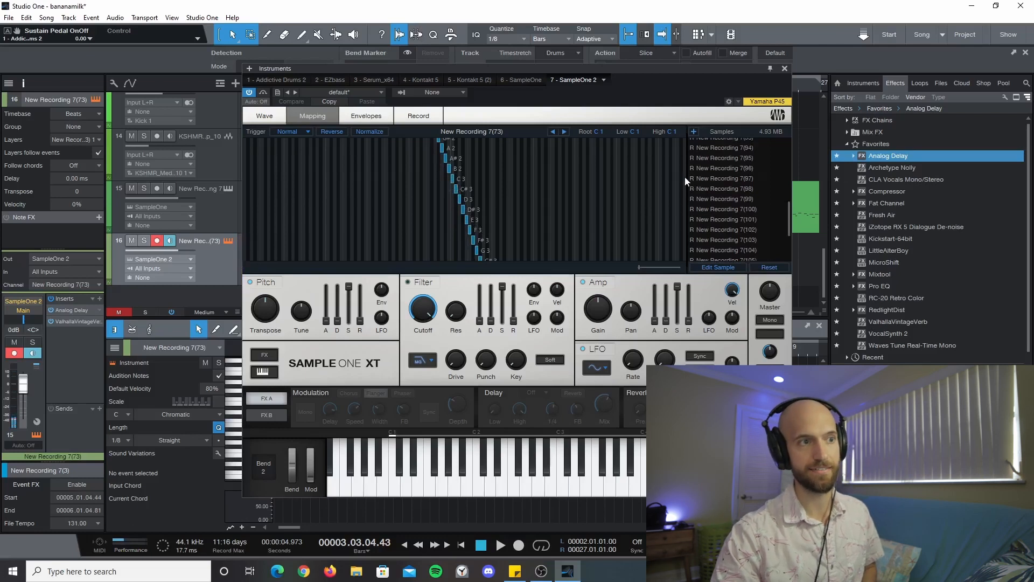
click(739, 178)
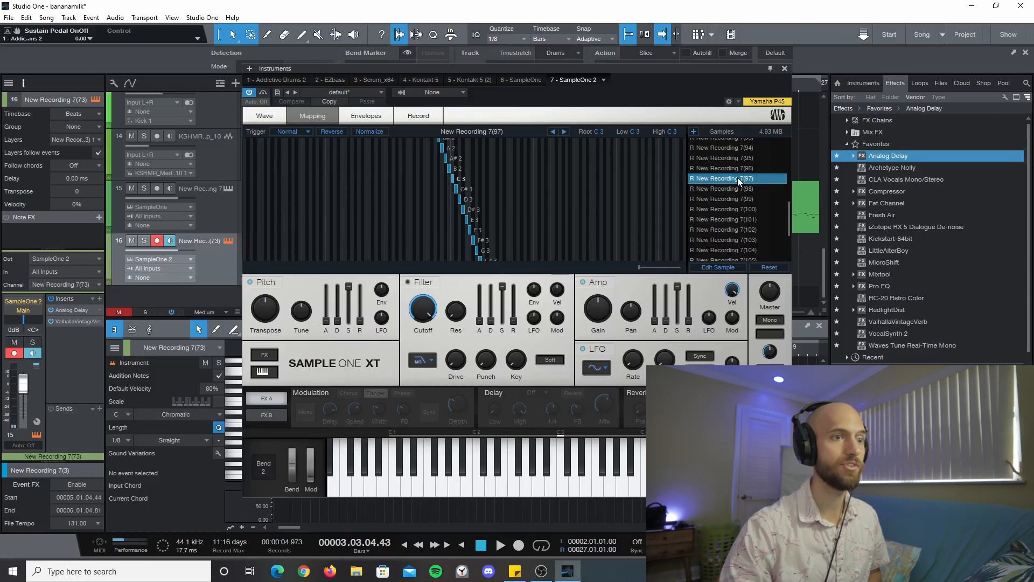
- Enable individual sample editing for the slice New Recording 7(97) and close the instrument window
click(709, 268)
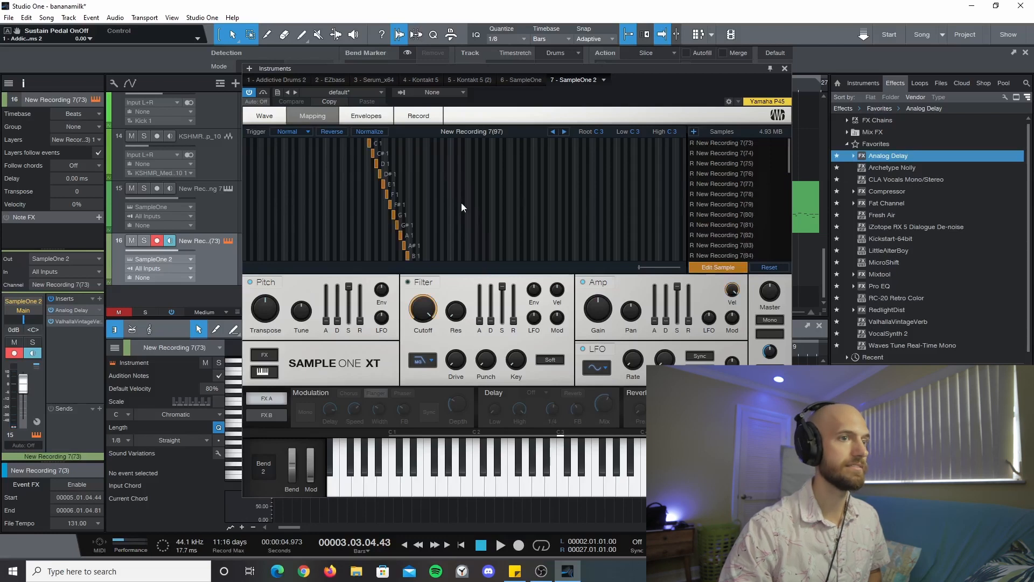
scroll(501, 186, down, 6)
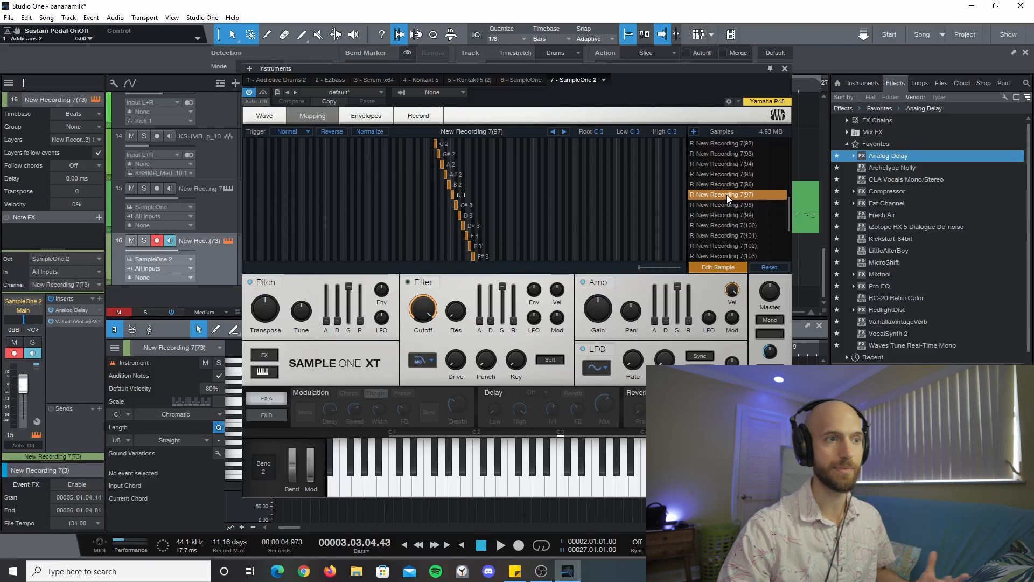
click(709, 264)
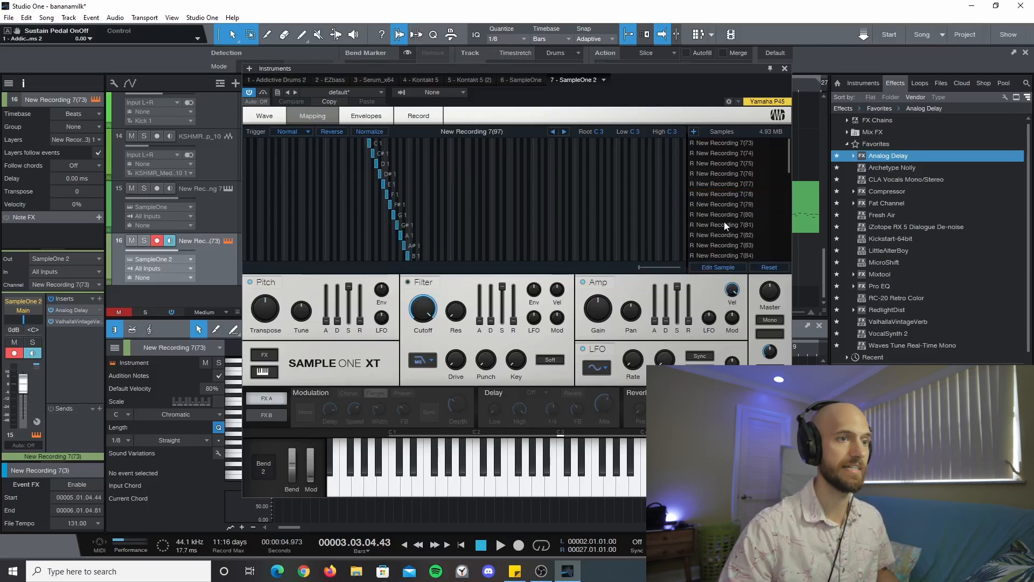
click(724, 267)
scroll(726, 216, down, 2)
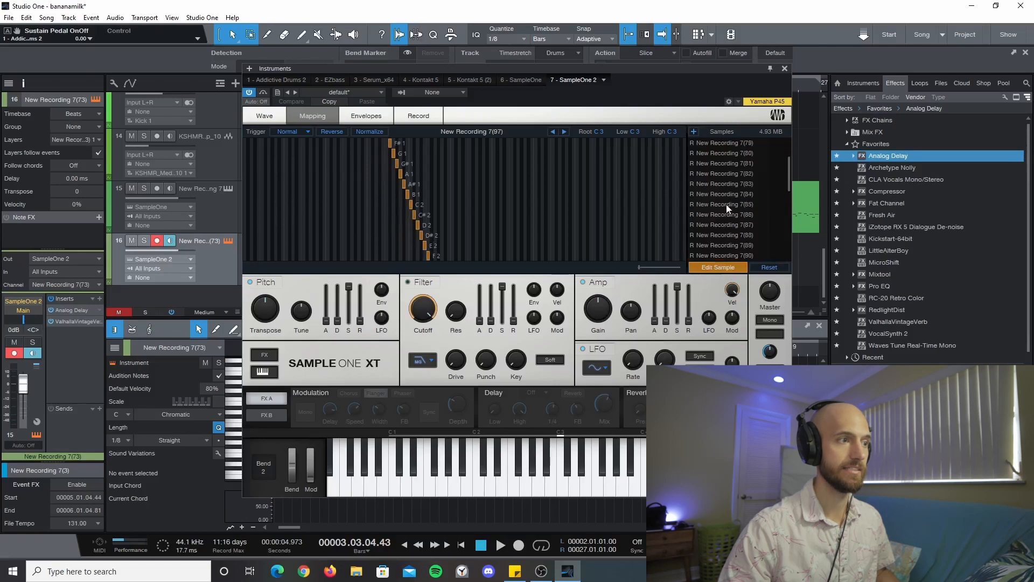
scroll(726, 205, down, 3)
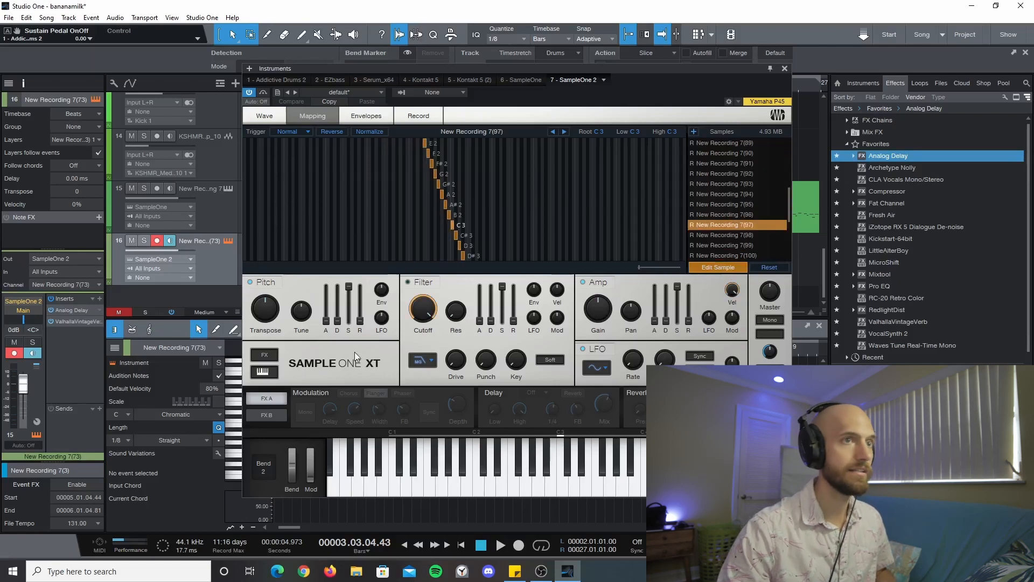
click(784, 68)
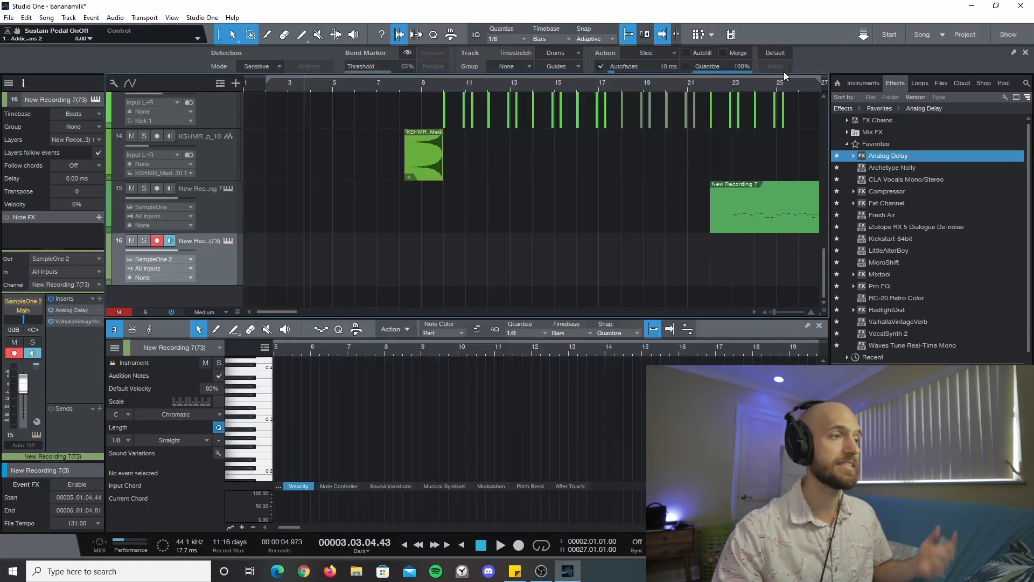
- Mute the first VoxLead track of the arrangement
scroll(439, 187, up, 10)
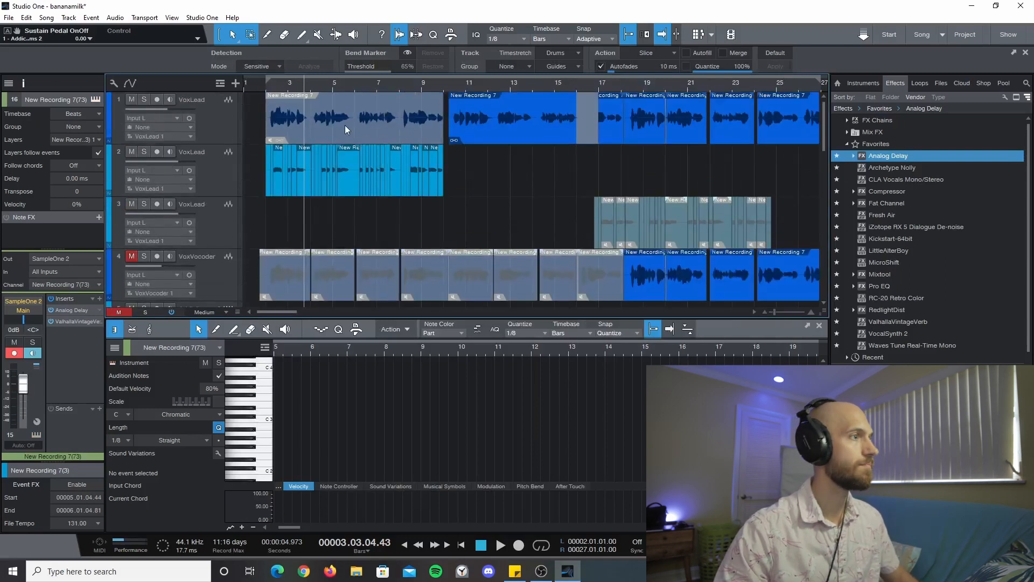
click(431, 86)
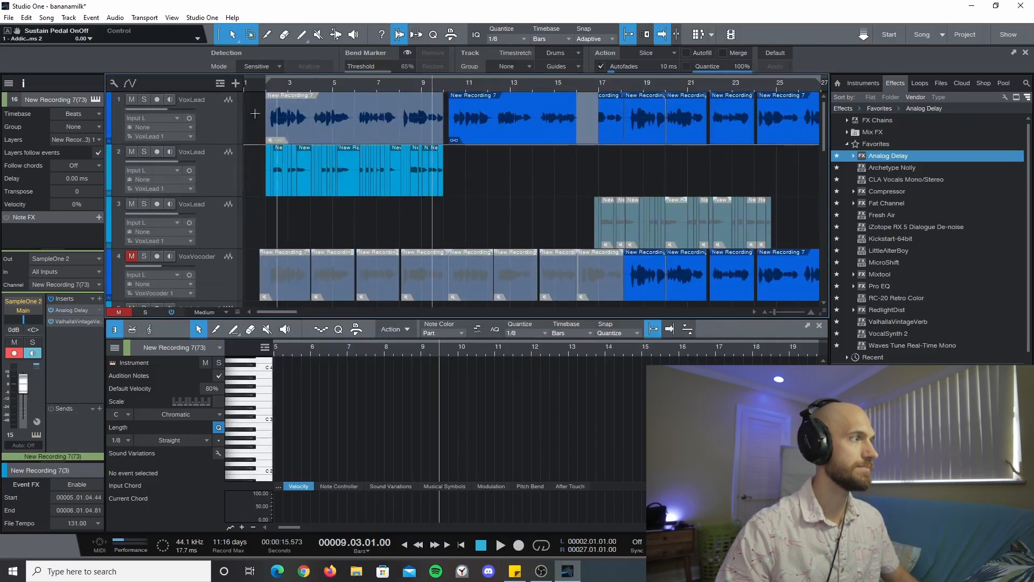
click(131, 99)
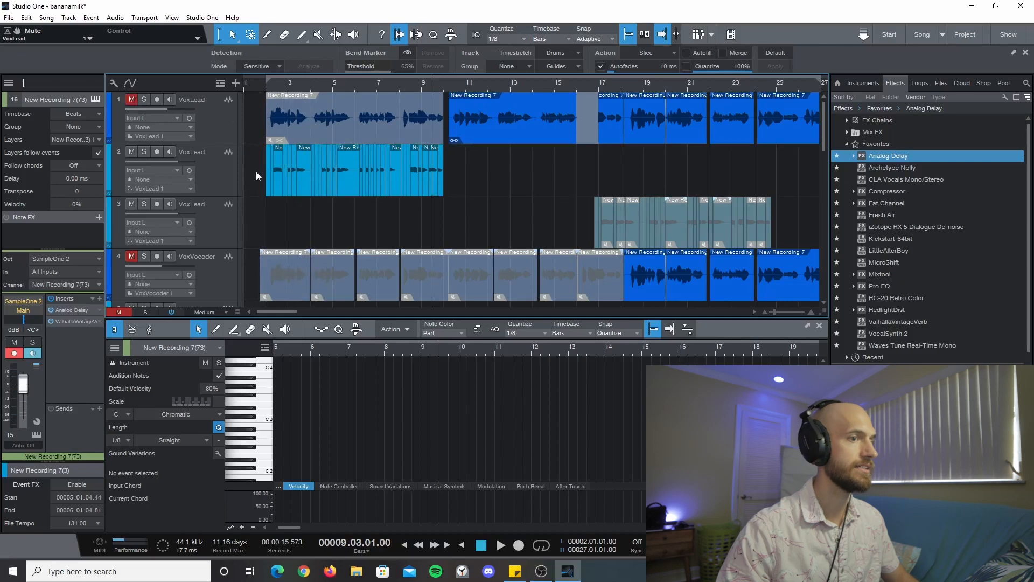
- Play the arrangement briefly from bar 8 and again from bar 10 with the lead vocal muted
click(415, 88)
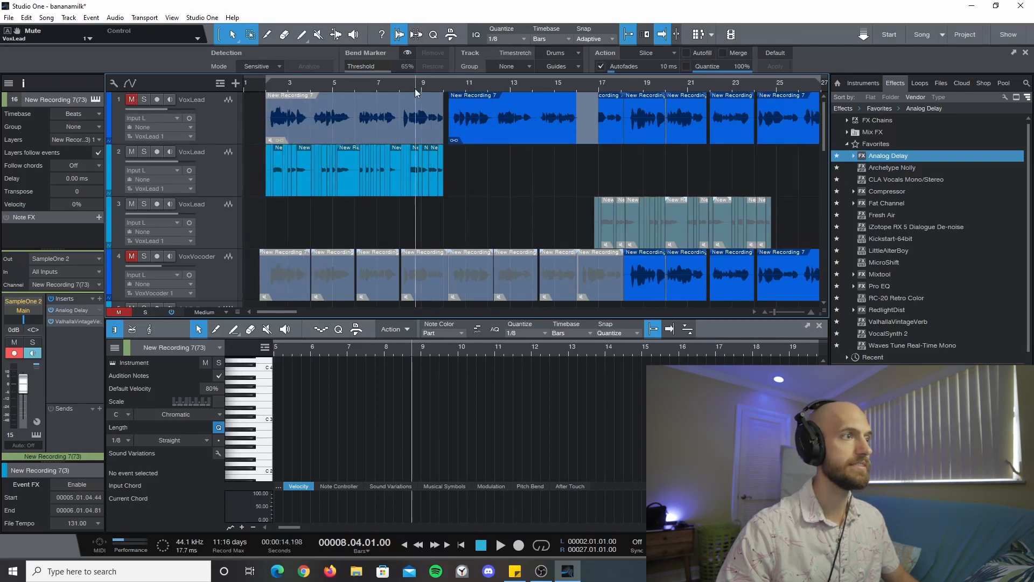
key(space)
key(space)
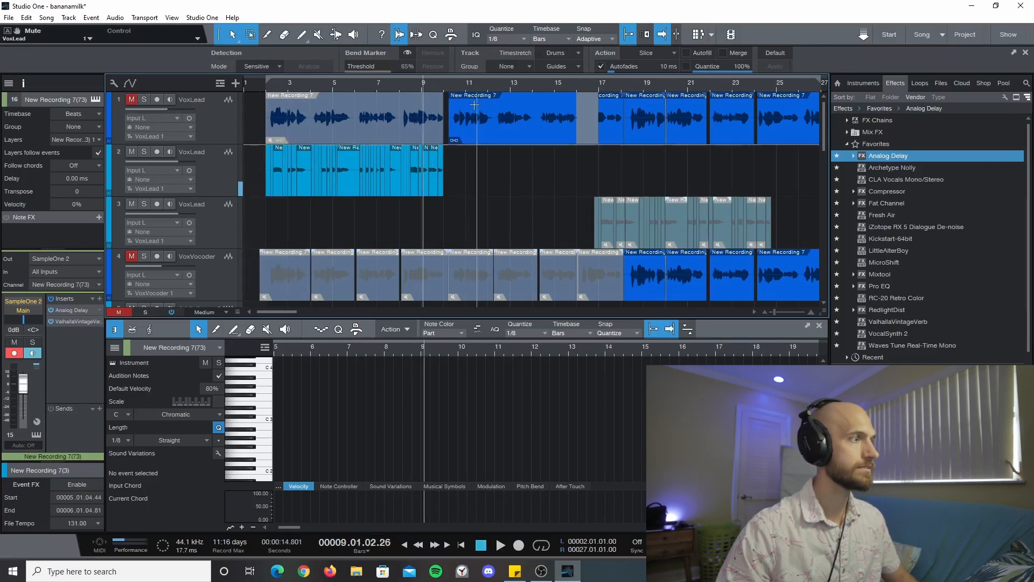
click(443, 84)
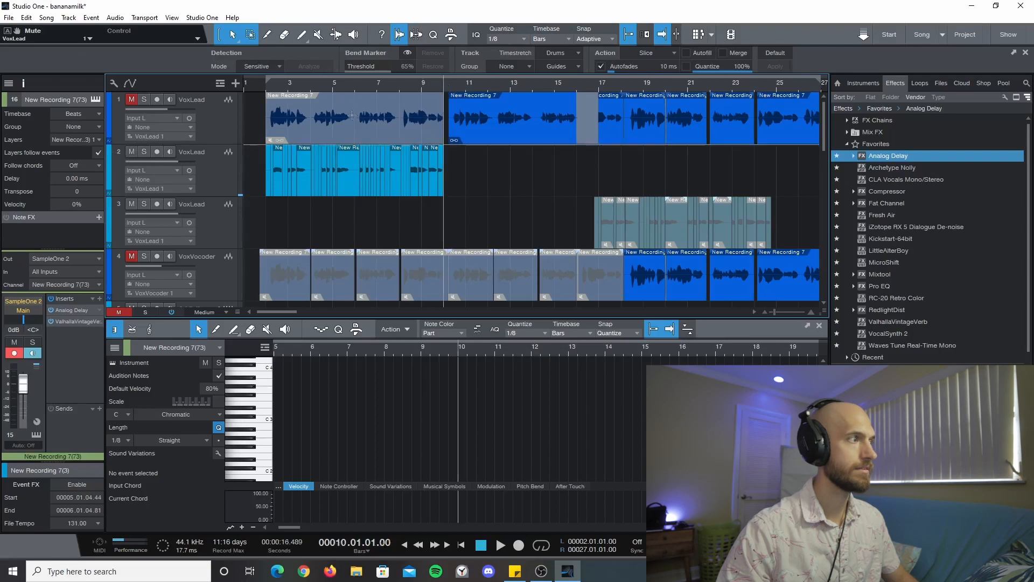
key(space)
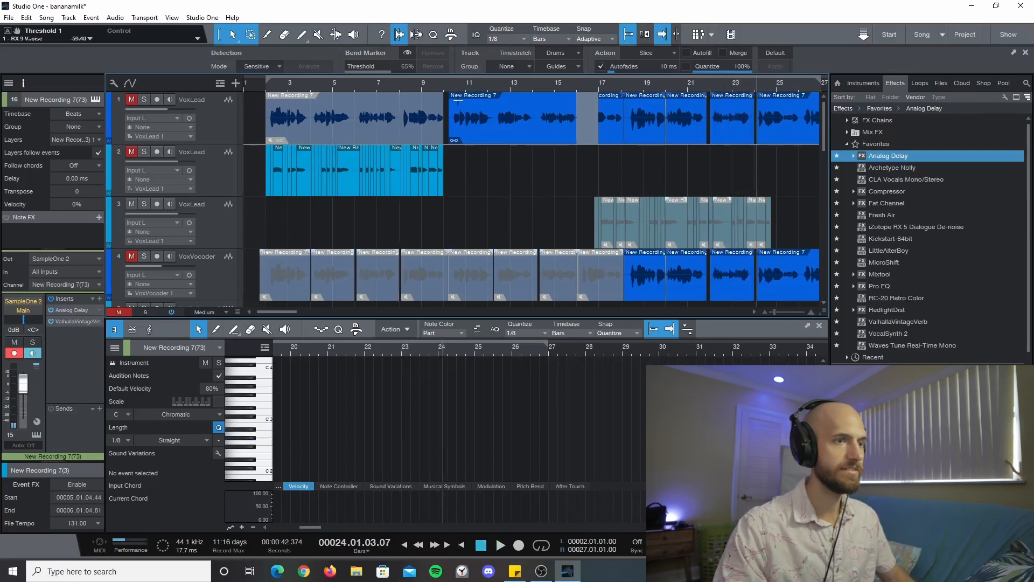
- Move the New Recording 7 part on the first SampleOne track to start at bar 9 and play it back
scroll(458, 100, down, 10)
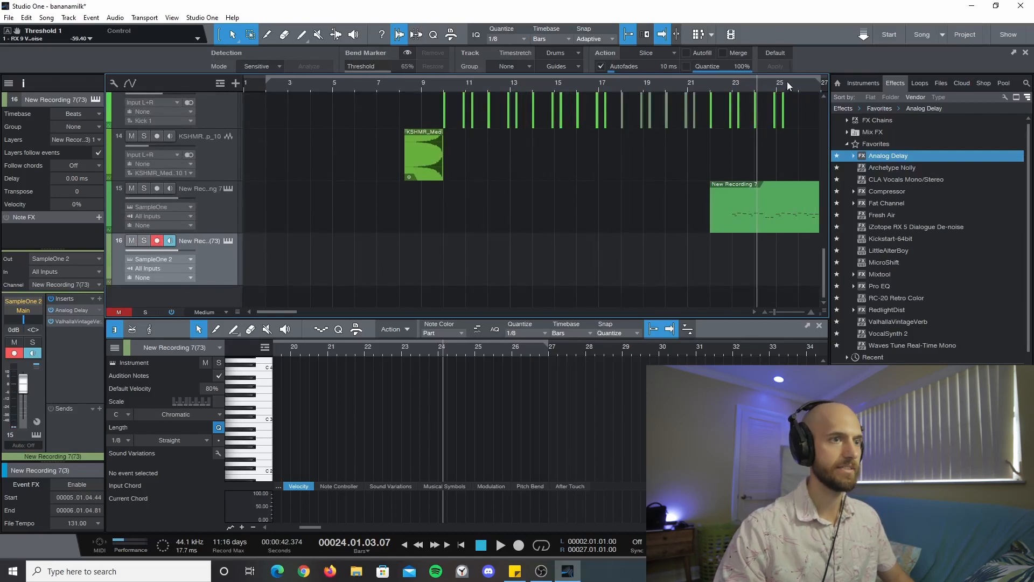
drag(787, 82, 752, 85)
drag(711, 229, 423, 208)
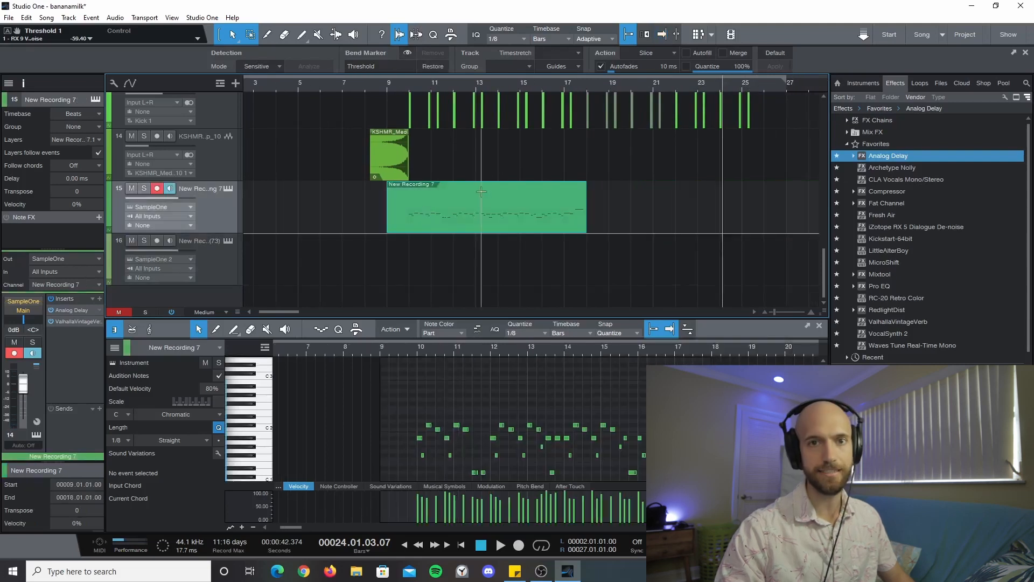
click(414, 348)
key(space)
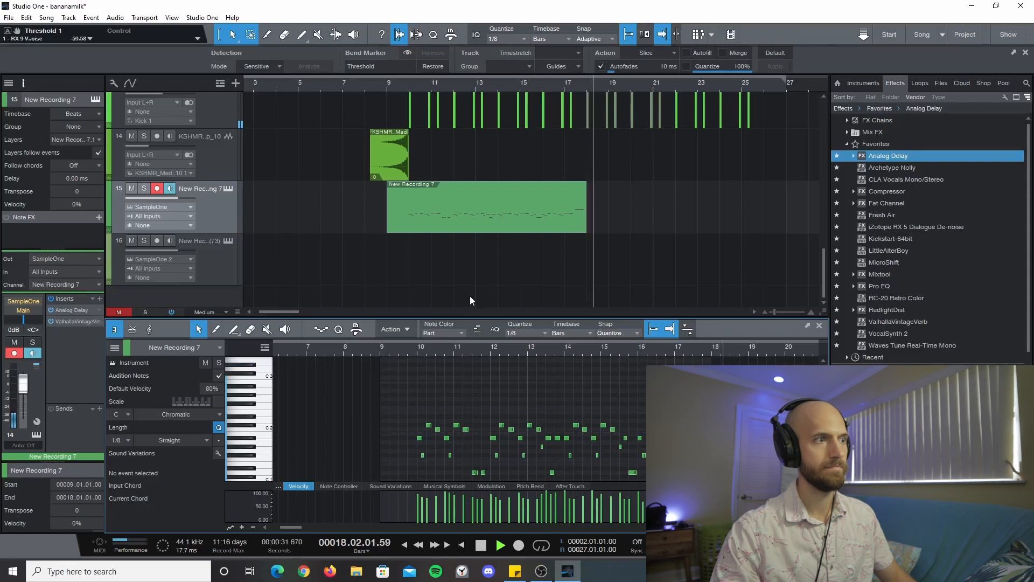
key(space)
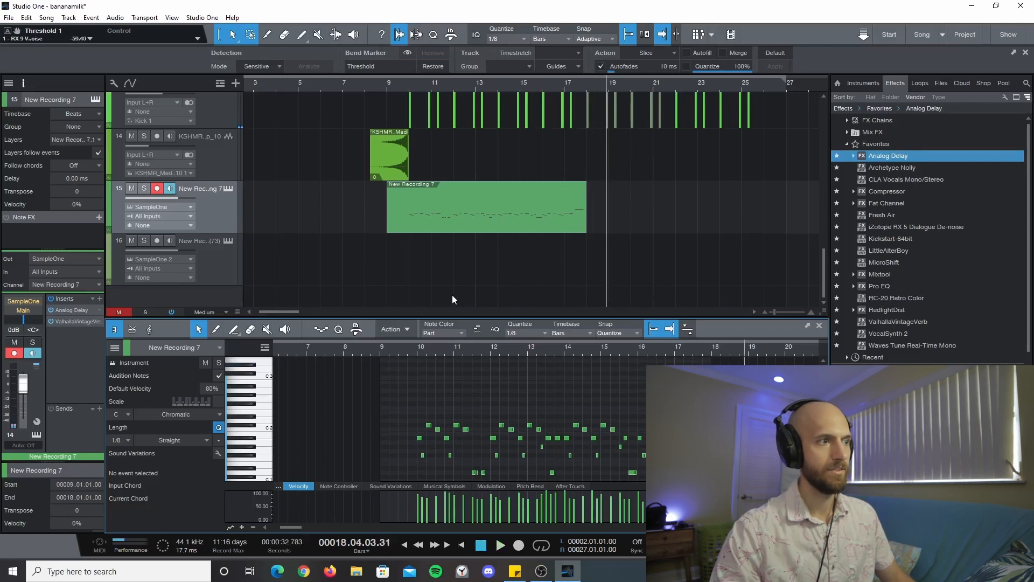